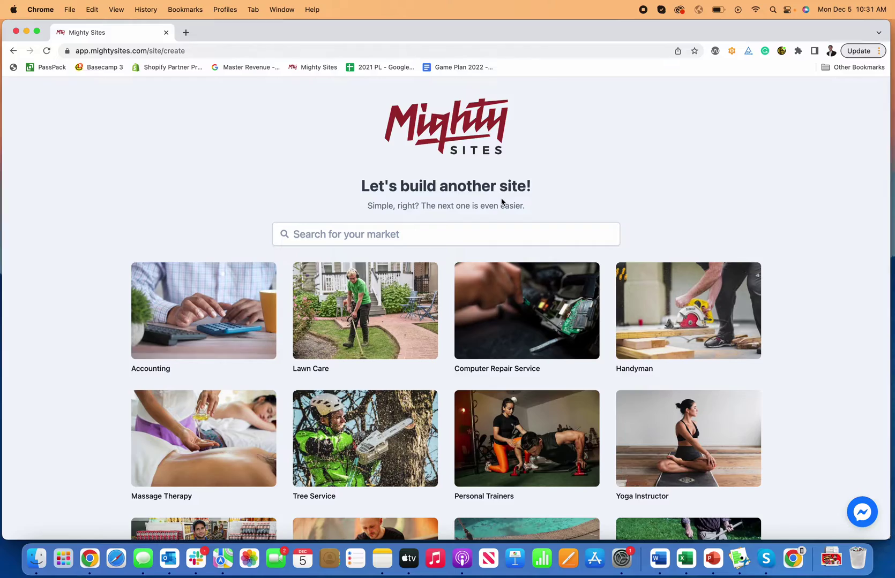
# Filter the market templates by 'food' to list food trucks and restaurants
pyautogui.scroll(-15, 451, 230)
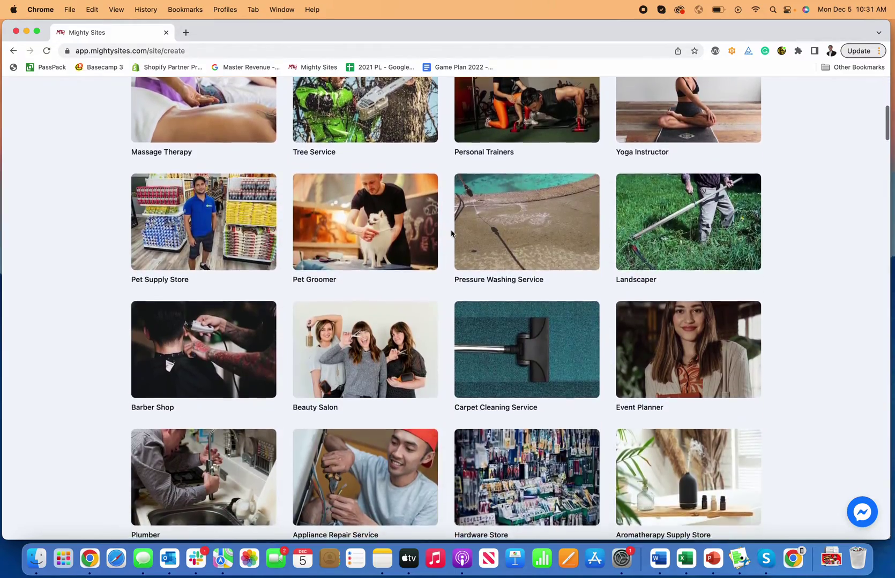
pyautogui.scroll(-5, 451, 233)
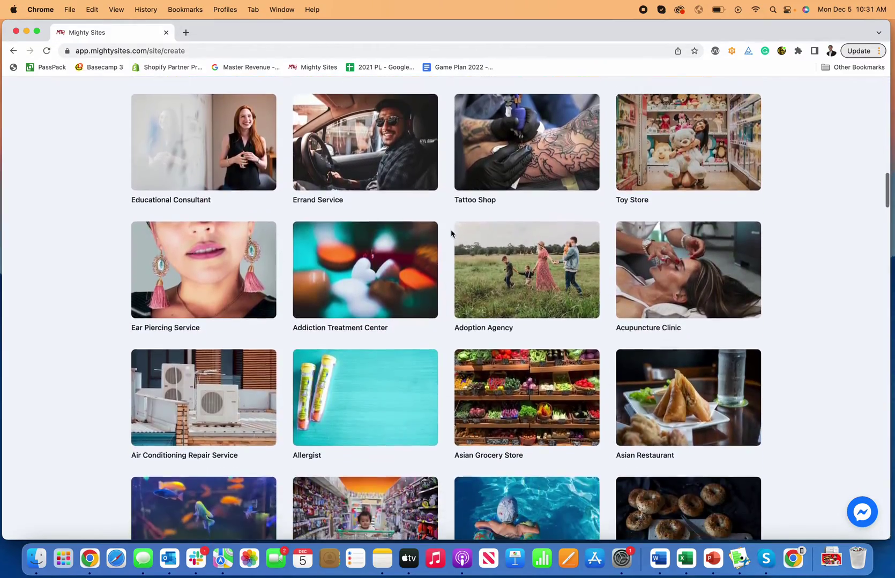
pyautogui.scroll(20, 451, 233)
pyautogui.click(361, 232)
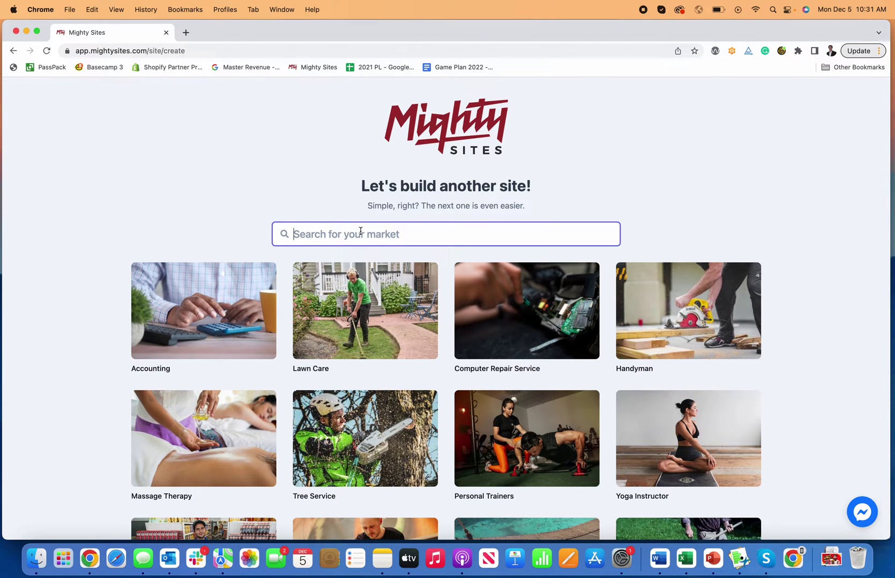
pyautogui.write('food')
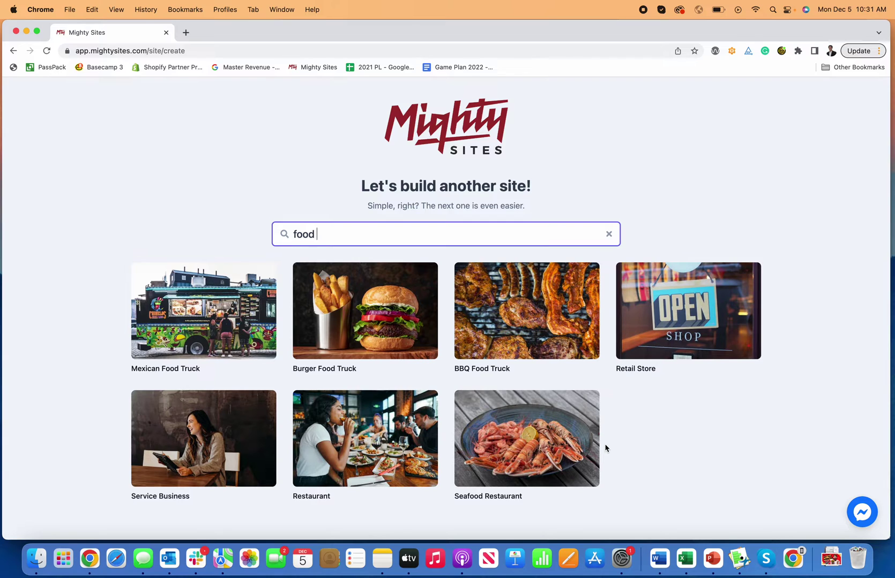
# Pick the Mexican Food Truck template and submit the company name, Denver, CO, and Restaurant type
pyautogui.click(241, 345)
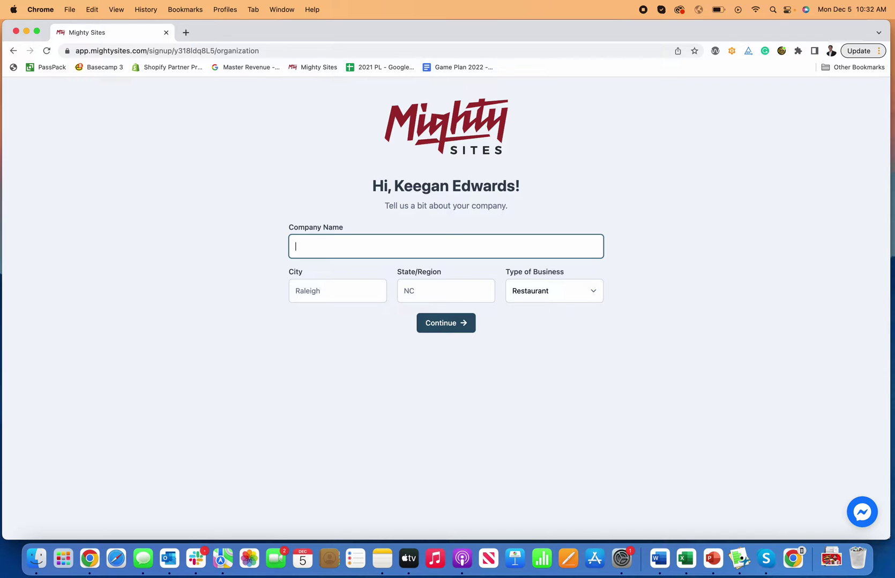
pyautogui.write("an's Food Truck")
pyautogui.press('Tab')
pyautogui.write('Denver')
pyautogui.press('Tab')
pyautogui.write('CO')
pyautogui.press('Tab')
pyautogui.click(546, 300)
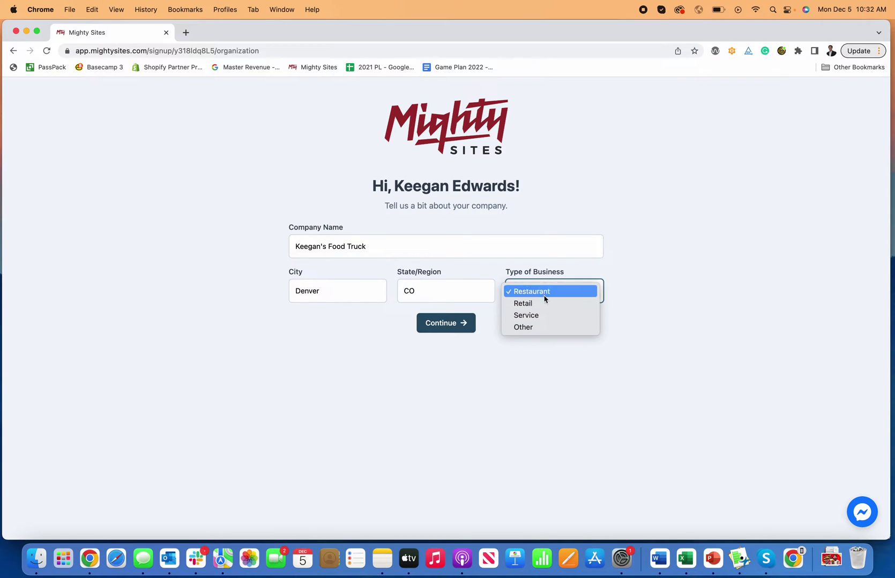
pyautogui.click(542, 294)
pyautogui.click(450, 329)
# Enter the business contact phone number and e-mail address, then continue
pyautogui.click(376, 257)
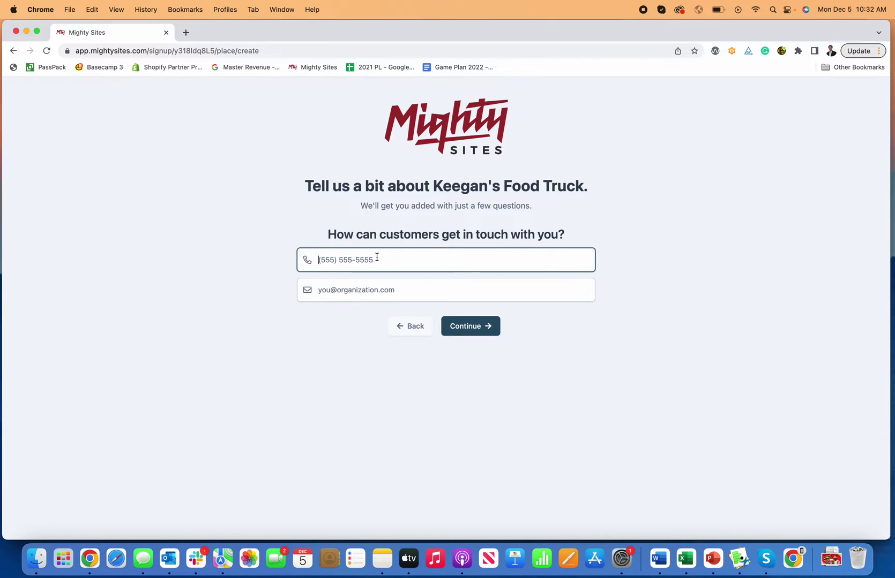
pyautogui.write('777-777-7777')
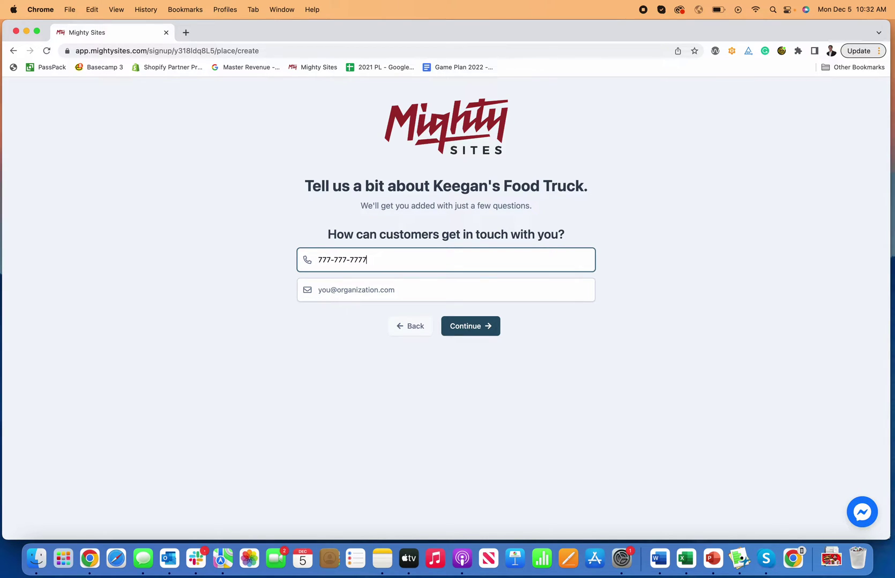
pyautogui.click(332, 289)
pyautogui.click(472, 325)
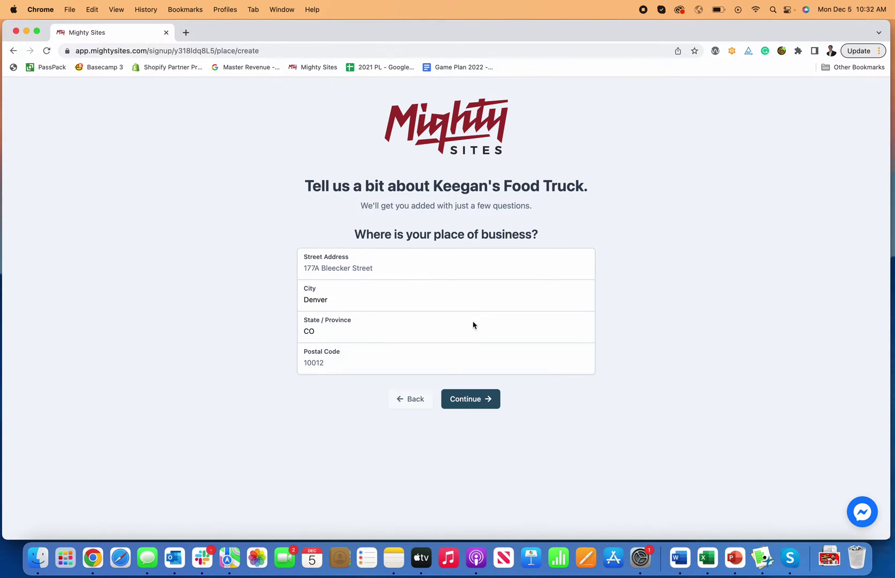
# Fill in the business street address and postal code, then continue
pyautogui.click(392, 274)
pyautogui.write('123')
pyautogui.click(398, 356)
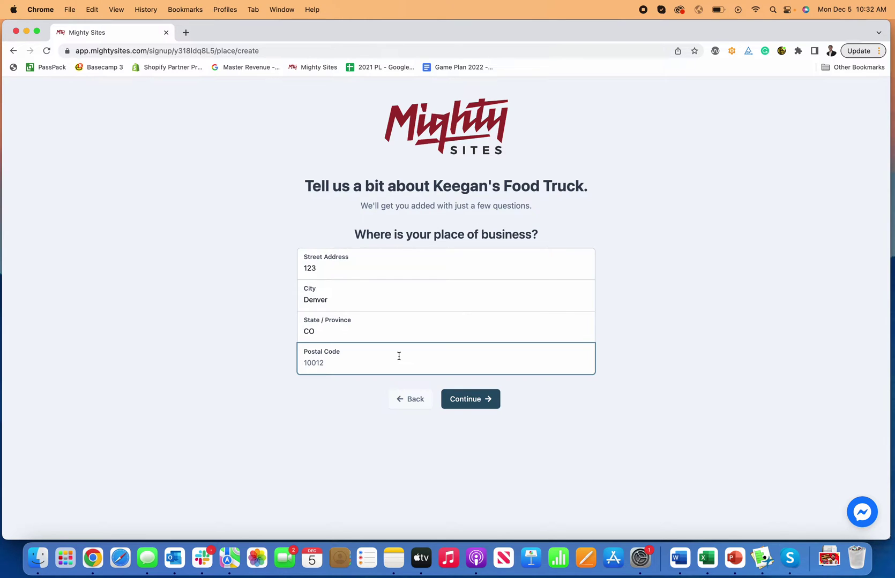
pyautogui.write('80212')
pyautogui.click(474, 400)
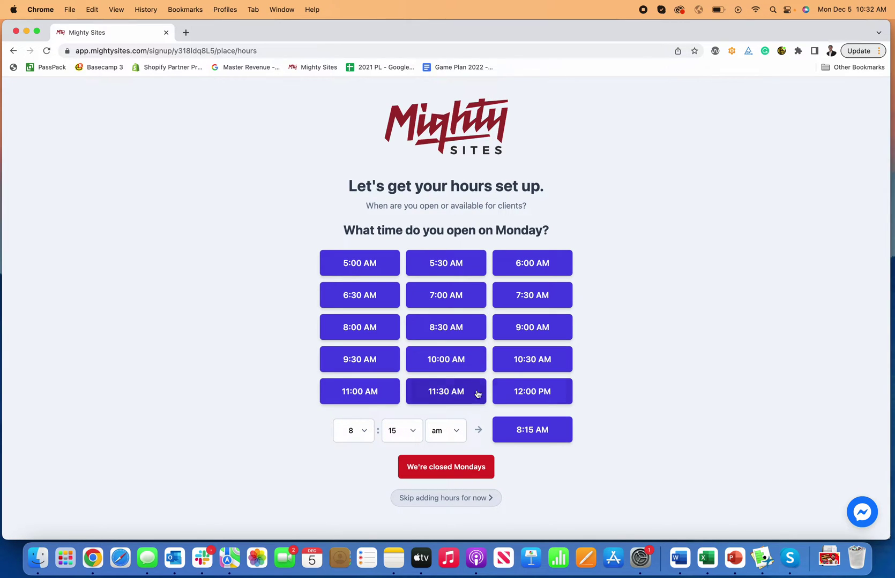
# Set Monday to 12:00 PM–11:00 PM, tick Tuesday–Friday, and skip to the review page
pyautogui.click(557, 393)
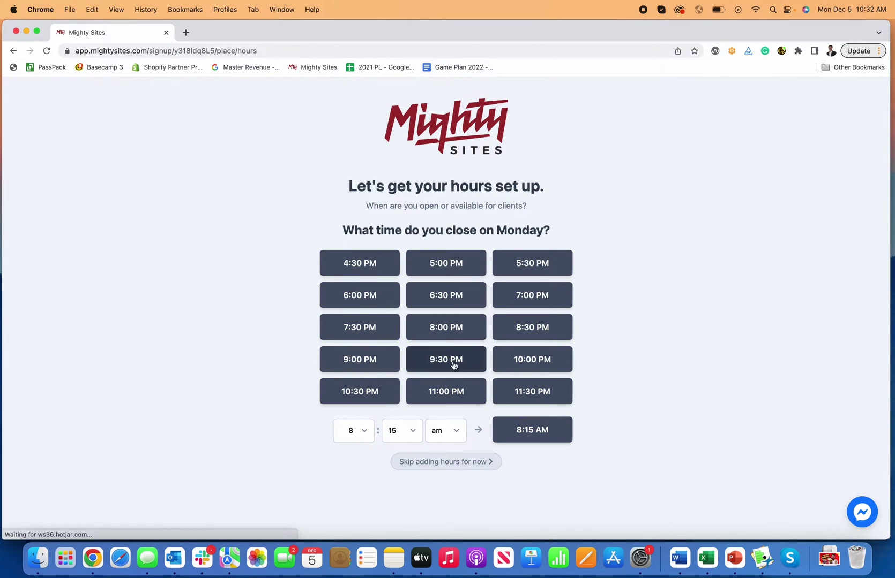
pyautogui.click(462, 394)
pyautogui.click(416, 284)
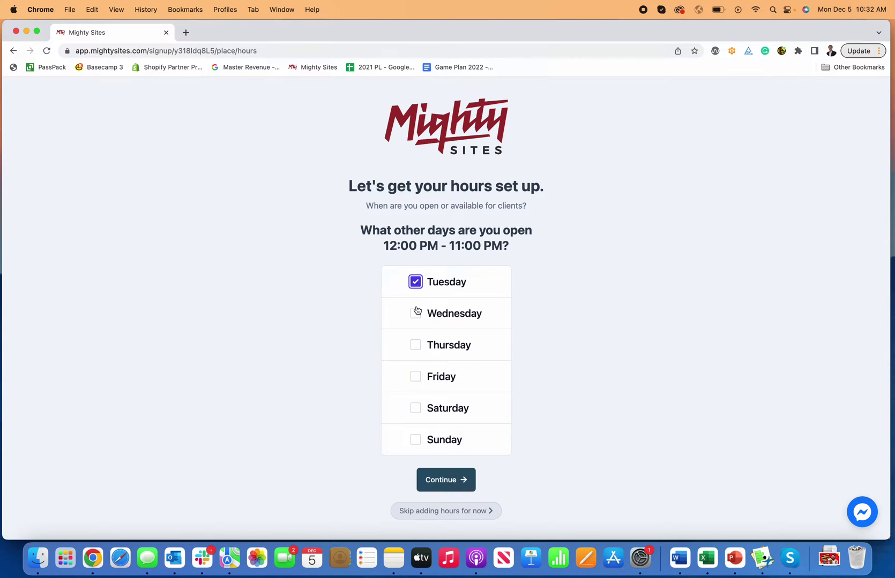
pyautogui.click(416, 312)
pyautogui.click(416, 345)
pyautogui.click(424, 377)
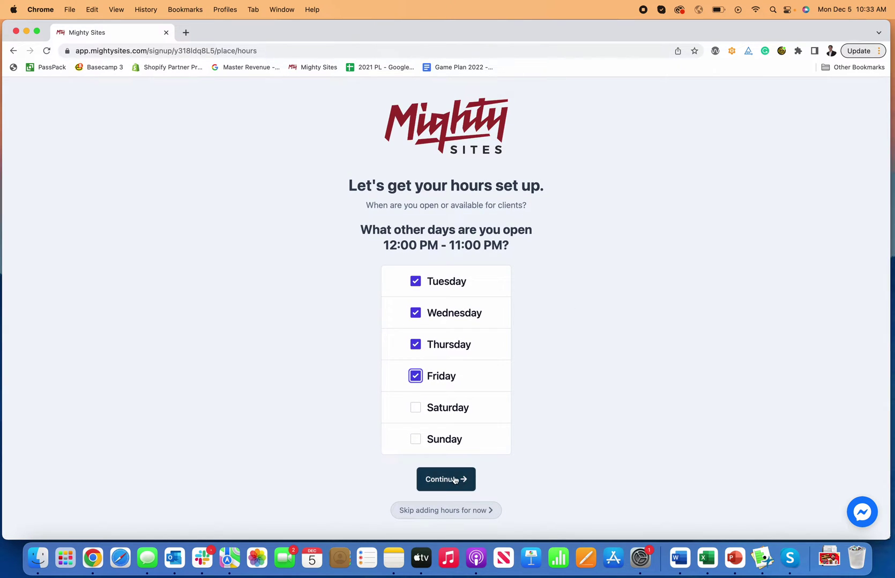
pyautogui.click(449, 513)
pyautogui.scroll(-1, 498, 385)
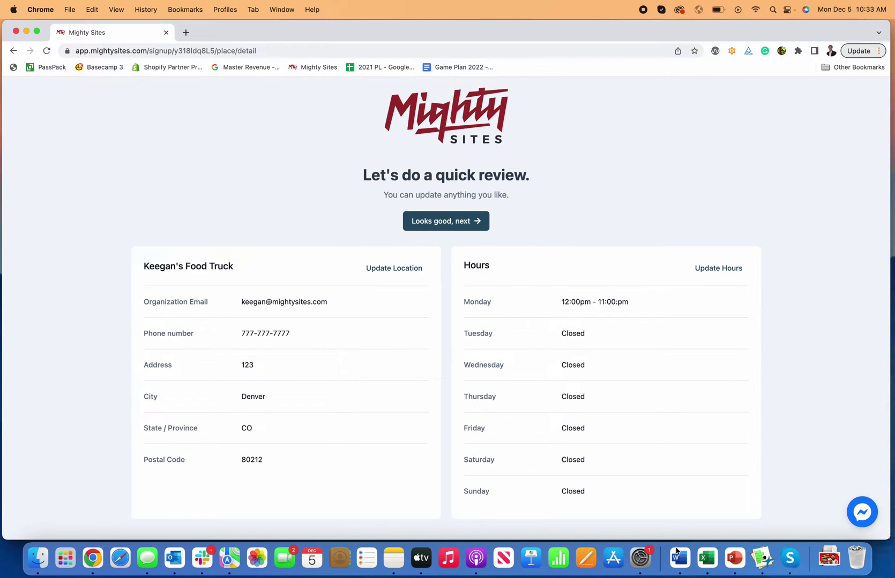
# Accept the review to generate the site and scroll through its sections in edit mode
pyautogui.click(467, 227)
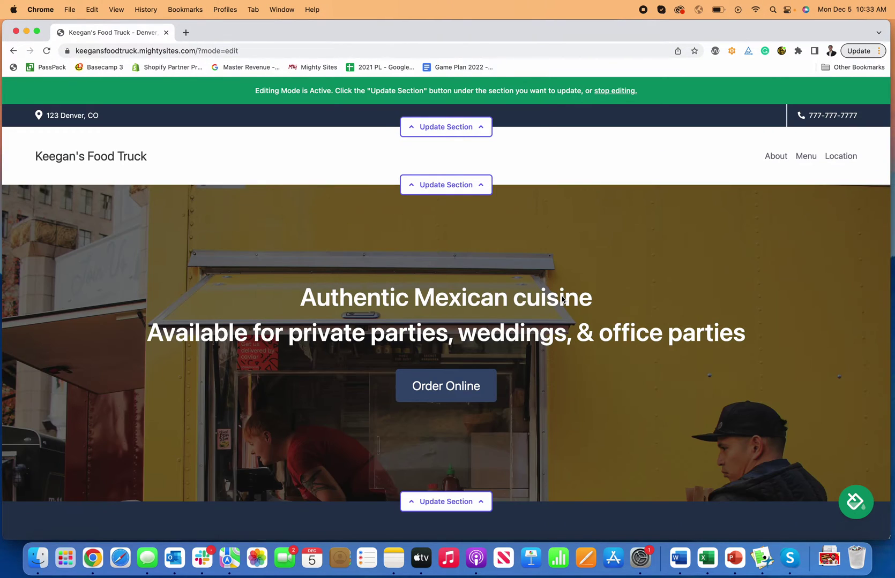
pyautogui.scroll(-10, 562, 300)
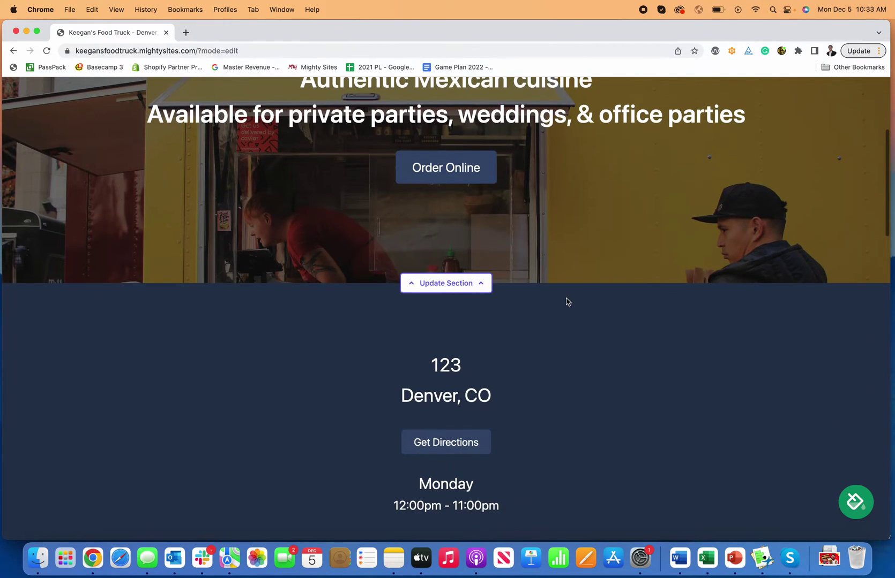
pyautogui.scroll(-20, 565, 301)
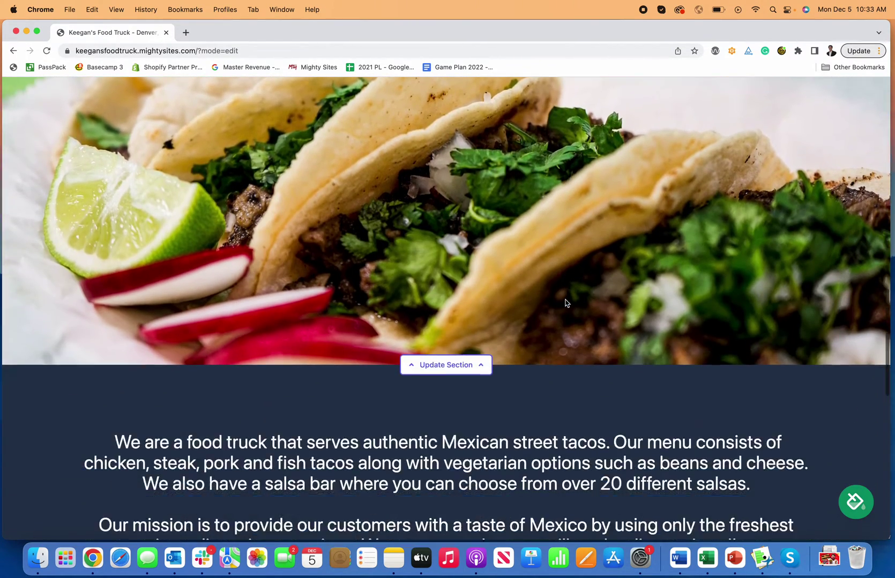
pyautogui.scroll(-12, 565, 301)
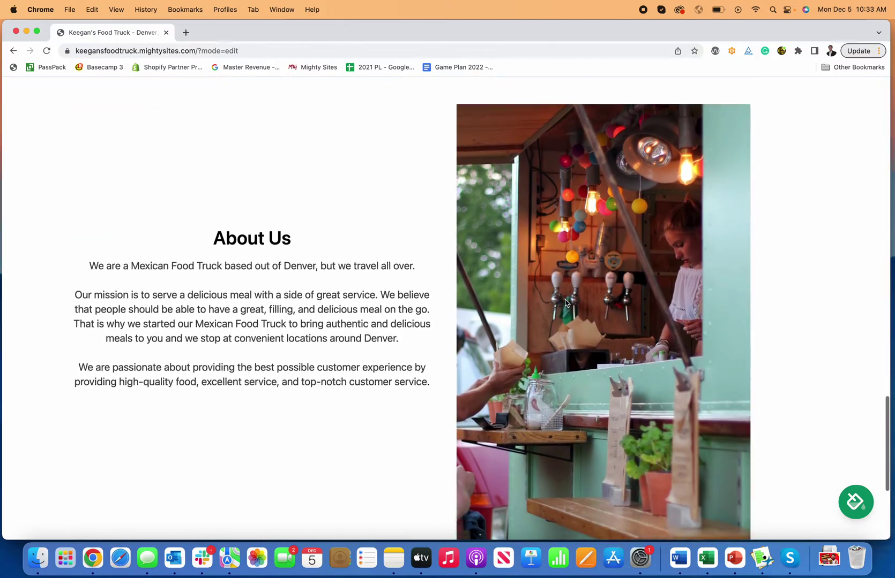
pyautogui.scroll(-5, 566, 303)
pyautogui.scroll(12, 565, 303)
pyautogui.scroll(15, 564, 303)
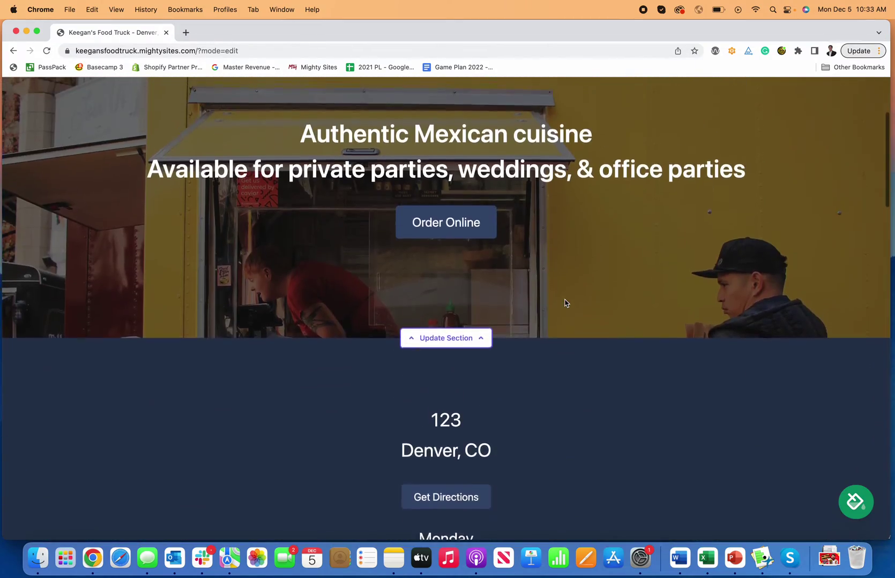
pyautogui.scroll(1, 565, 304)
pyautogui.moveTo(3, 279); pyautogui.dragTo(5, 282)
pyautogui.rightClick(585, 292)
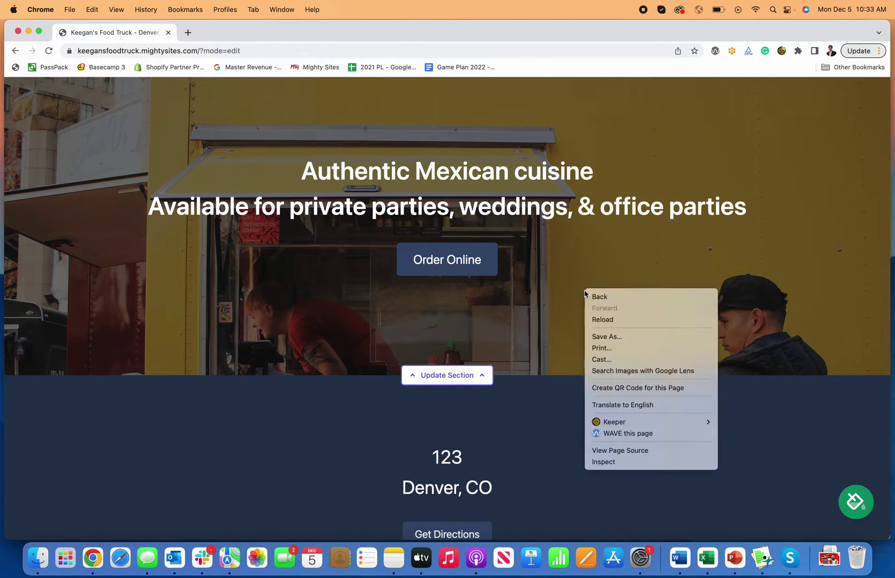
pyautogui.click(620, 462)
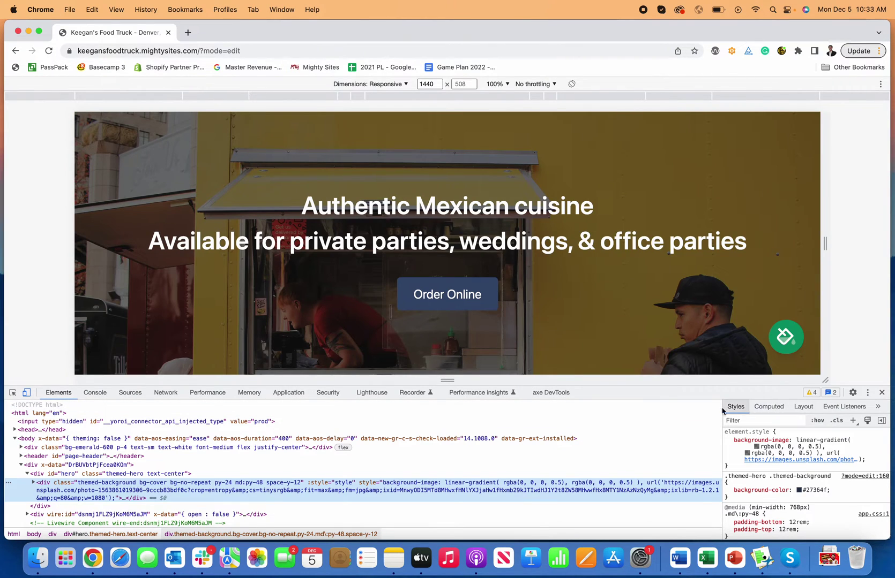
pyautogui.click(289, 96)
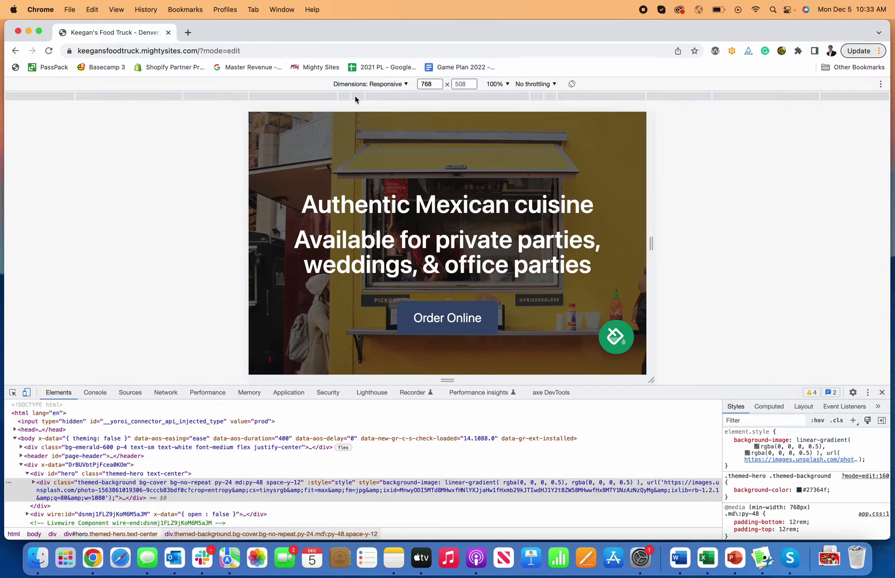
pyautogui.click(345, 96)
pyautogui.scroll(3, 456, 230)
pyautogui.scroll(-10, 477, 230)
pyautogui.scroll(-15, 482, 228)
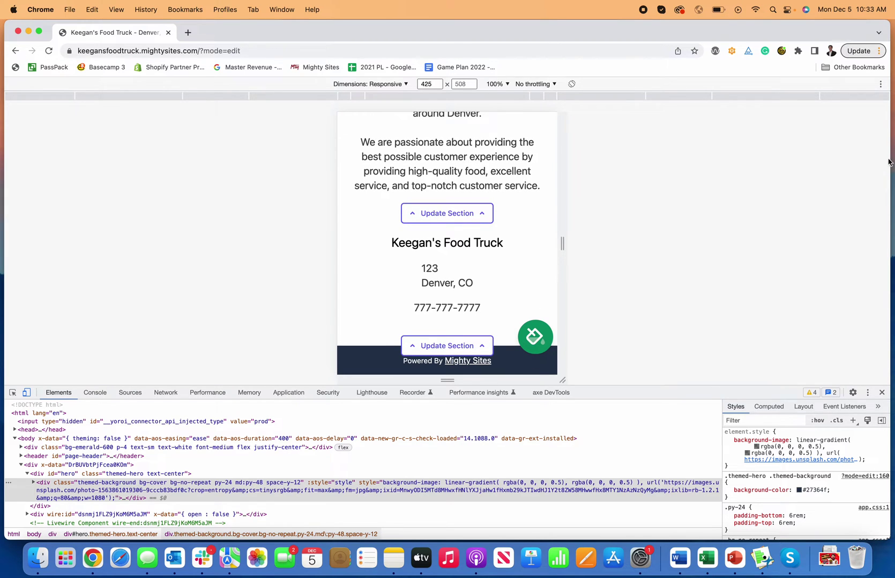
pyautogui.click(881, 394)
pyautogui.scroll(10, 509, 332)
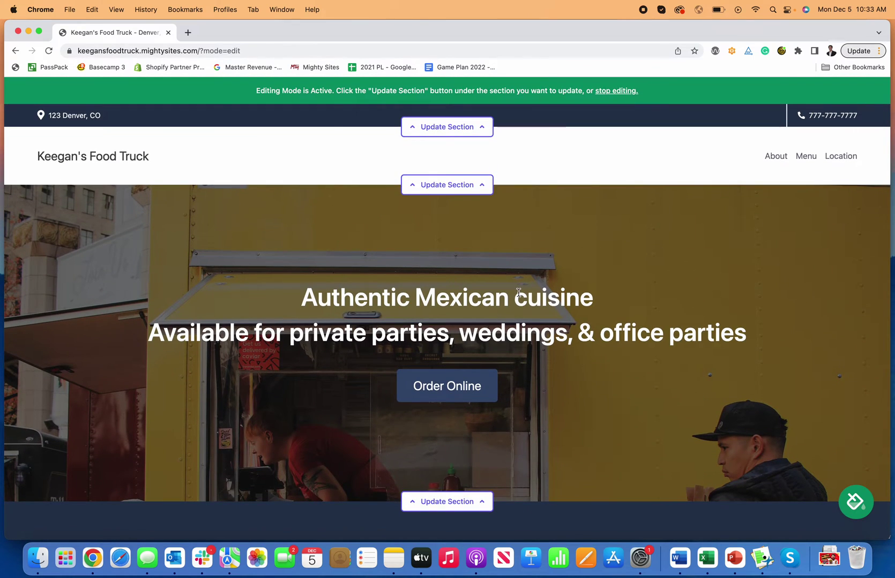
# Enter Twitter.com/mightysitesusa and facebook.com/mightsites as social links, save, and close the editor
pyautogui.scroll(-2, 522, 305)
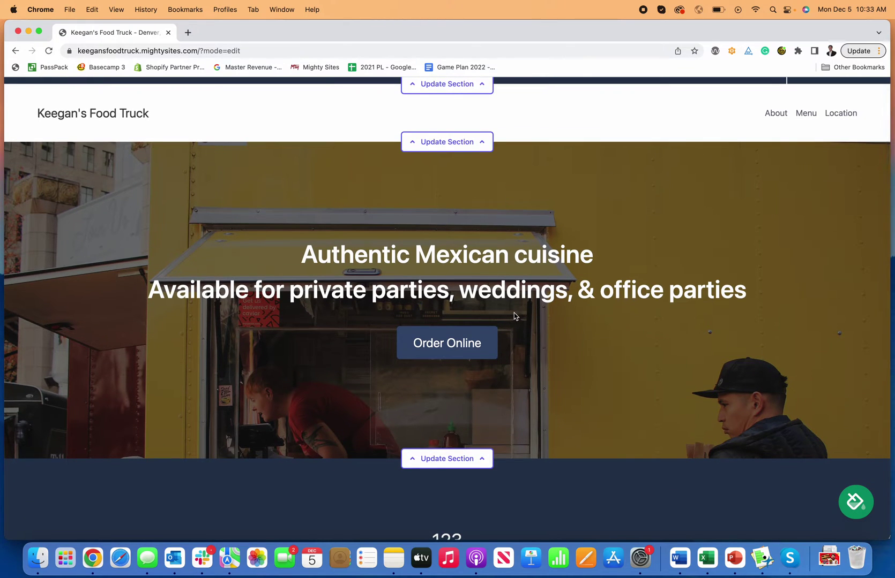
pyautogui.scroll(2, 514, 313)
pyautogui.click(439, 127)
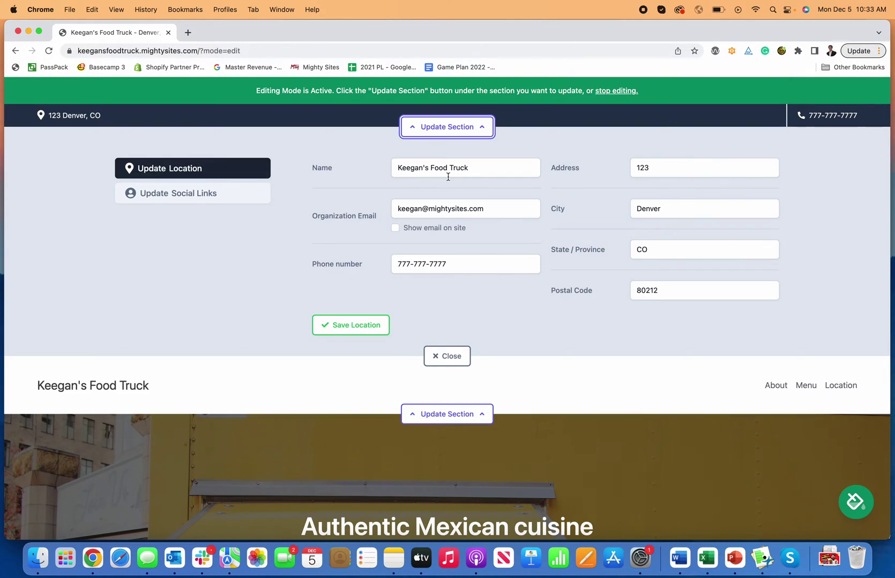
pyautogui.click(178, 198)
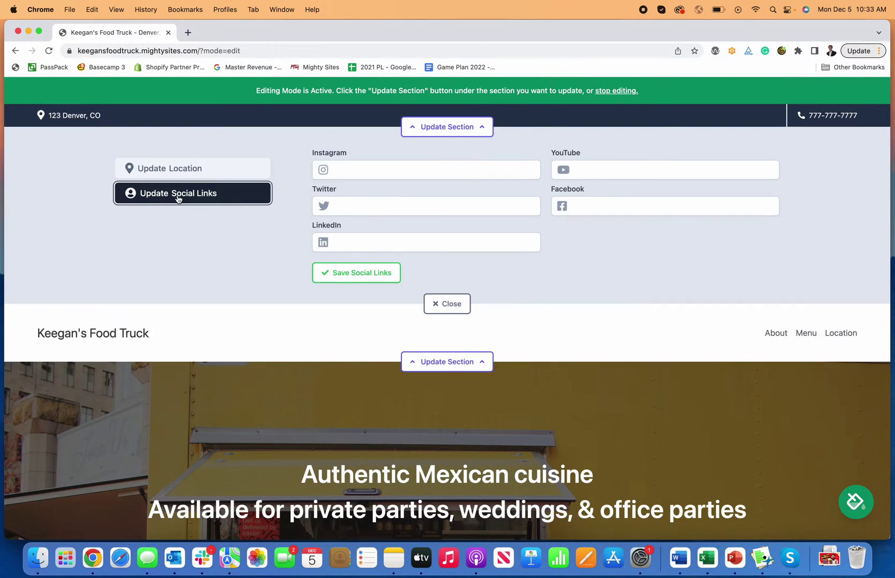
pyautogui.click(358, 201)
pyautogui.write('T')
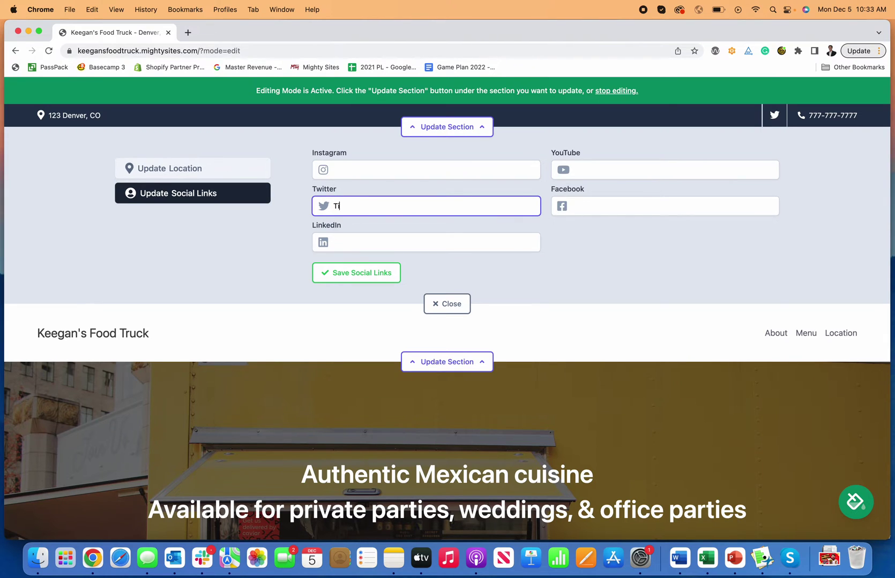
pyautogui.write('witter.com/mightysitesusa')
pyautogui.press('Tab')
pyautogui.write('faceboo')
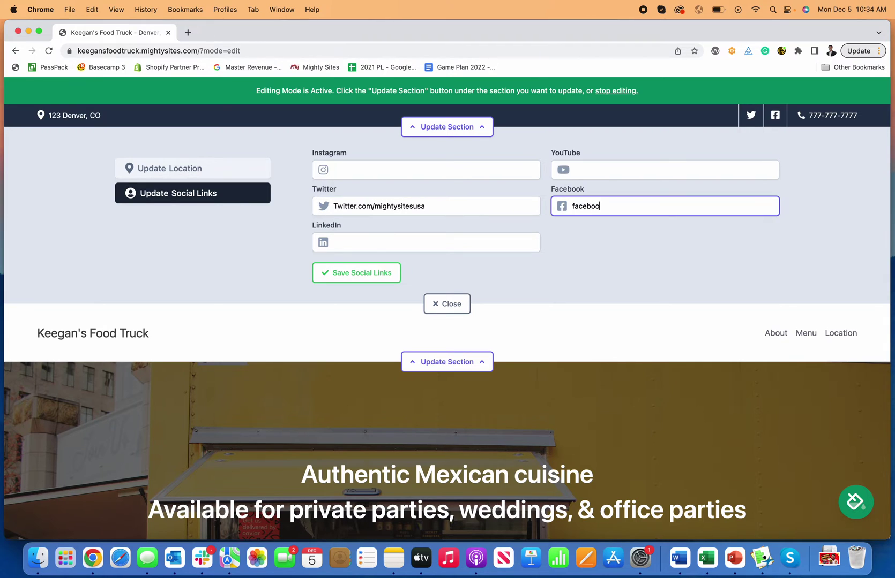
pyautogui.write('k.com/mightsites')
pyautogui.click(584, 263)
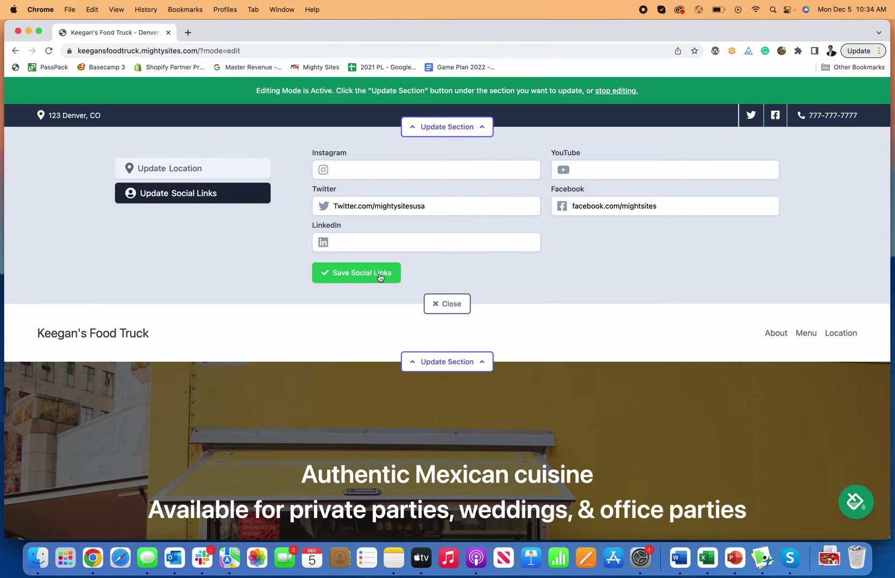
pyautogui.click(356, 273)
pyautogui.click(464, 306)
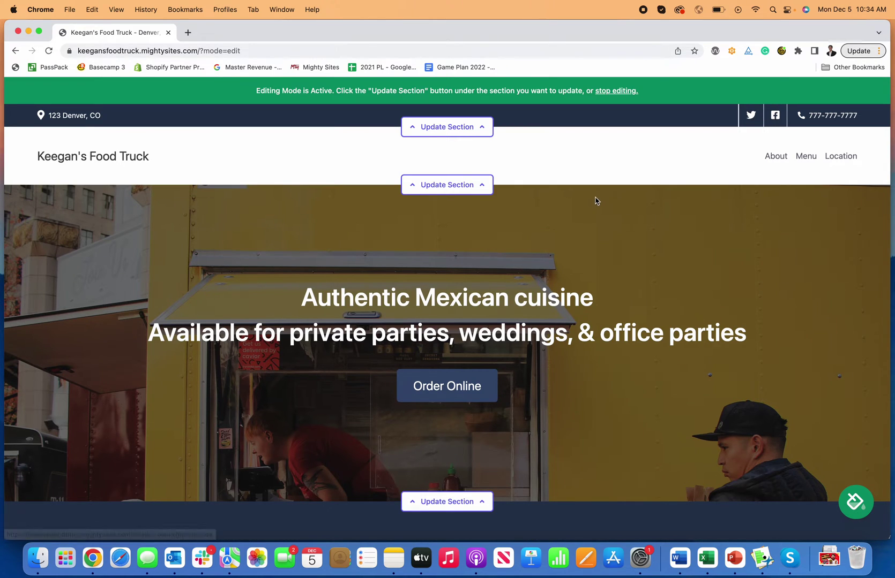
# Preview the blue, green, pink-and-navy and mint themes, then apply navy and white
pyautogui.scroll(-1, 604, 232)
pyautogui.scroll(1, 603, 231)
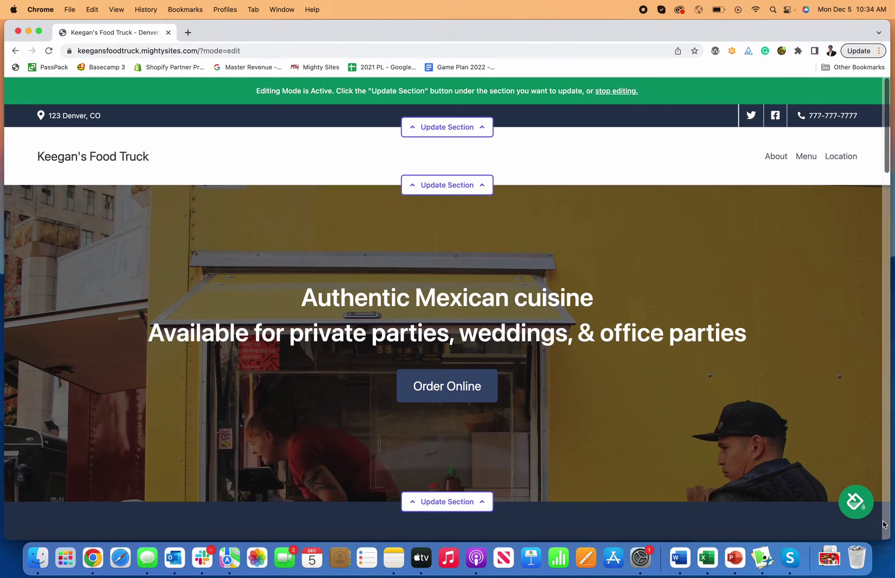
pyautogui.click(485, 457)
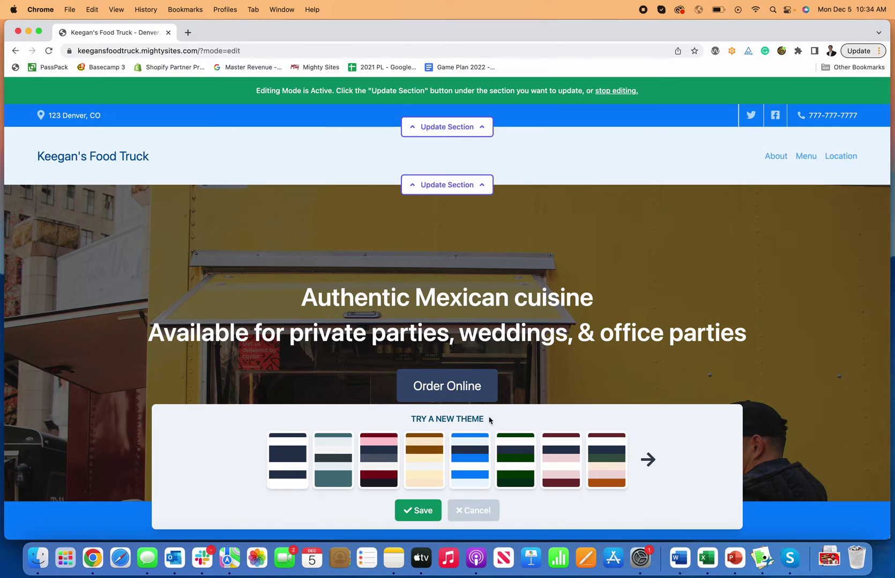
pyautogui.scroll(-10, 492, 343)
pyautogui.scroll(-5, 493, 335)
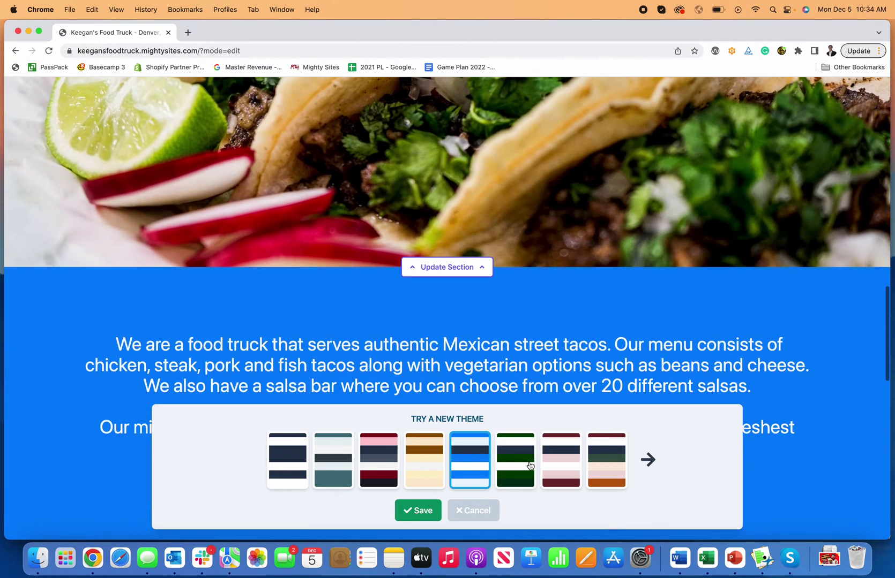
pyautogui.click(515, 460)
pyautogui.scroll(-15, 555, 312)
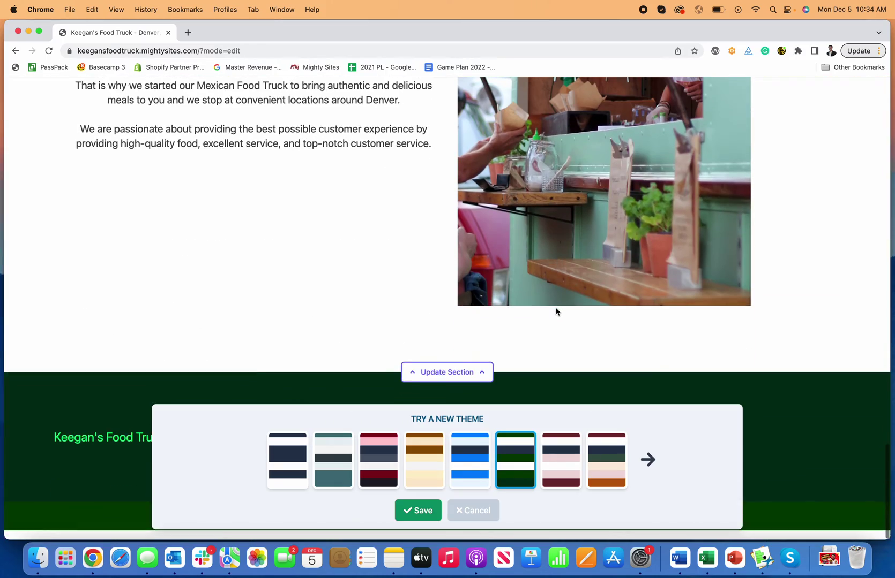
pyautogui.click(606, 460)
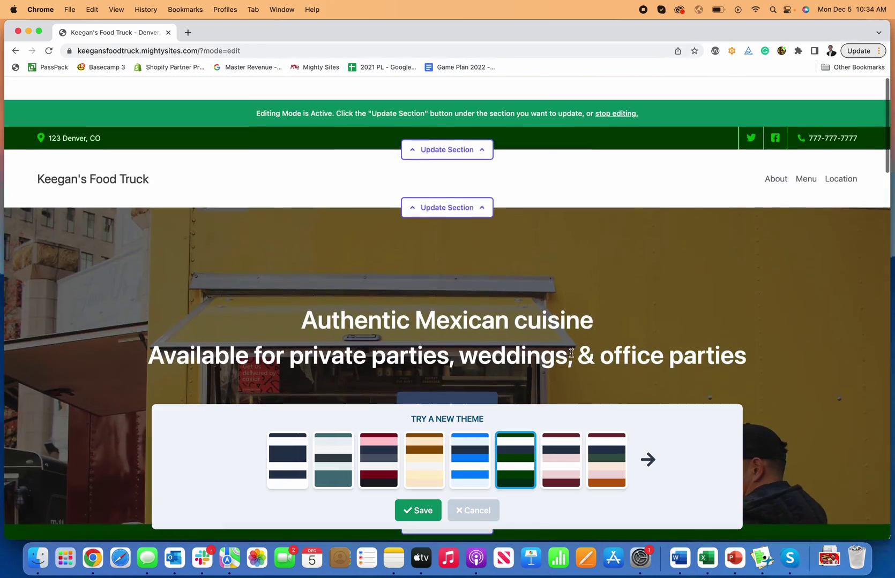
pyautogui.scroll(-15, 575, 333)
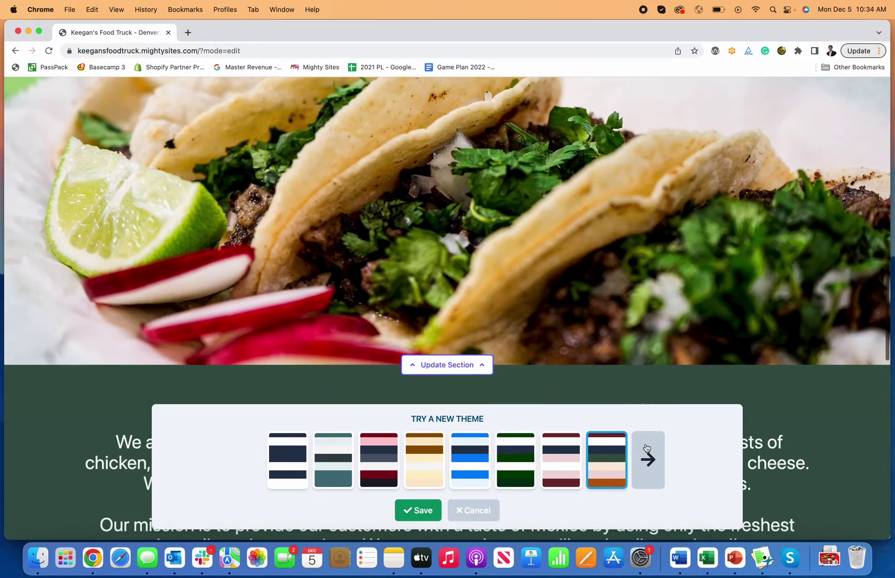
pyautogui.click(647, 459)
pyautogui.click(606, 460)
pyautogui.scroll(-15, 577, 369)
pyautogui.scroll(-7, 578, 372)
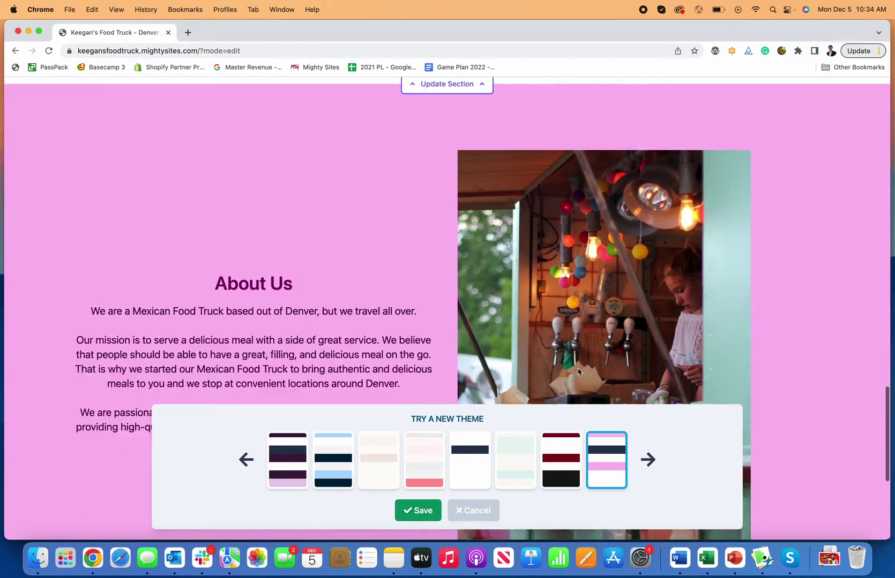
pyautogui.scroll(-6, 576, 372)
pyautogui.click(514, 466)
pyautogui.scroll(9, 500, 301)
pyautogui.scroll(10, 501, 300)
pyautogui.scroll(-1, 469, 415)
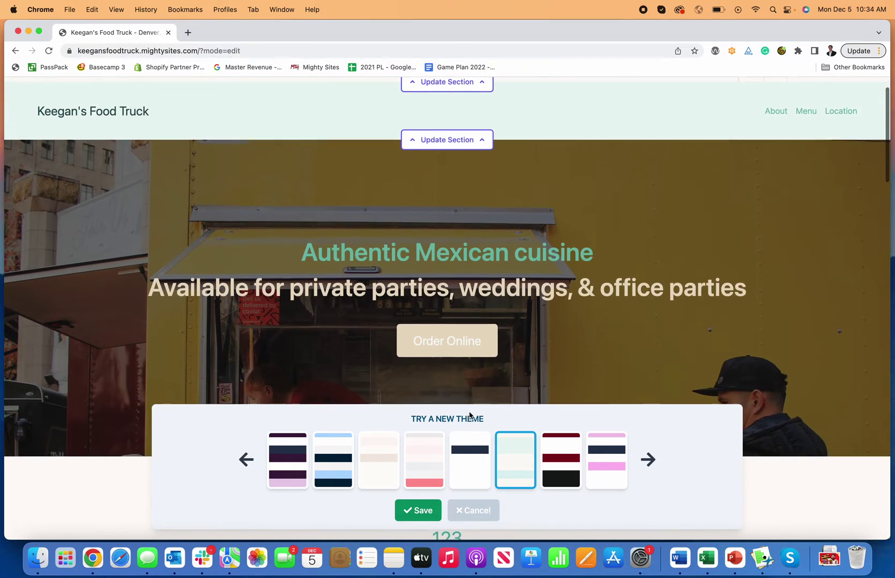
pyautogui.click(465, 447)
pyautogui.scroll(-10, 433, 325)
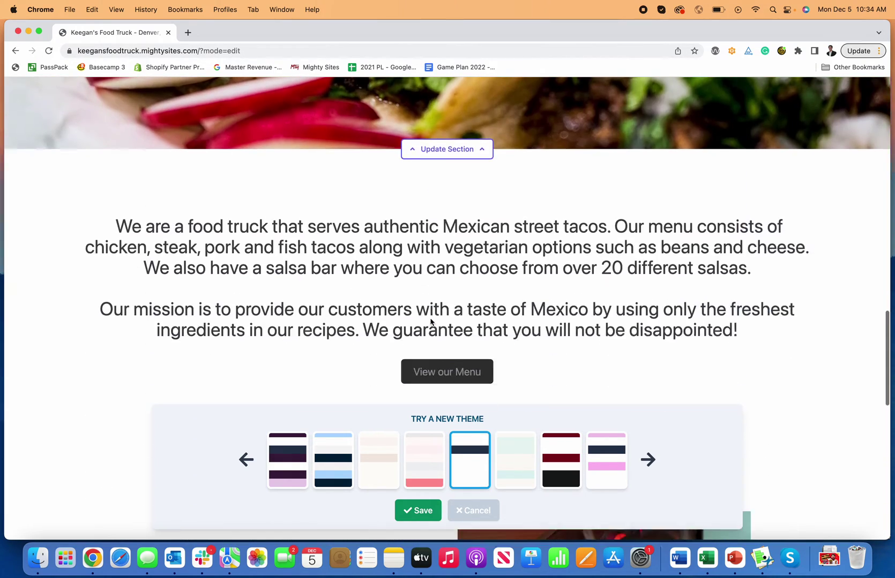
pyautogui.scroll(-10, 428, 322)
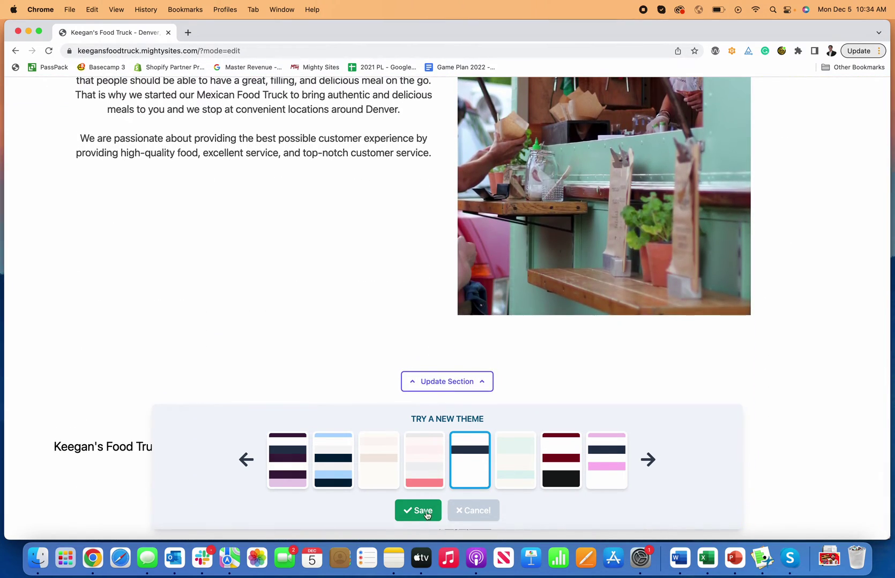
pyautogui.click(423, 512)
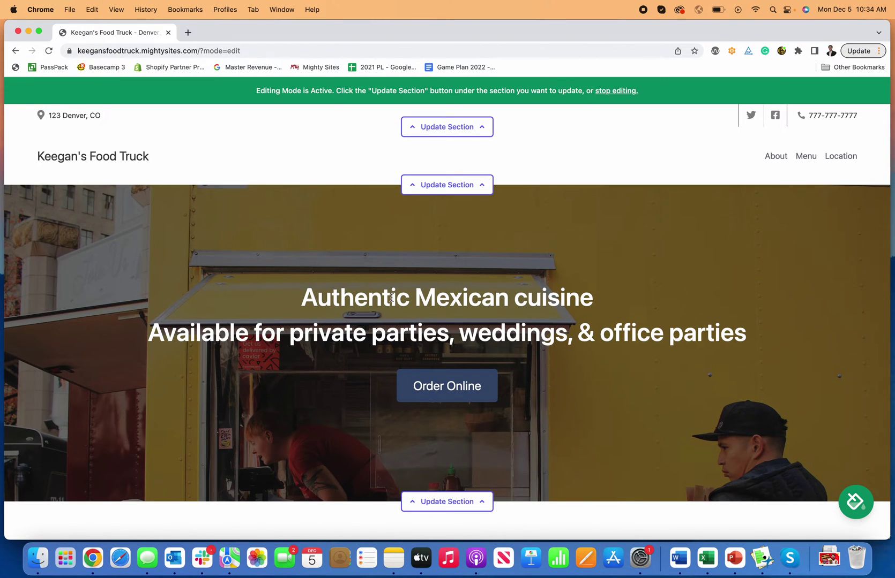
# Browse the remaining theme sets and switch the site to the brown and cream theme
pyautogui.click(850, 490)
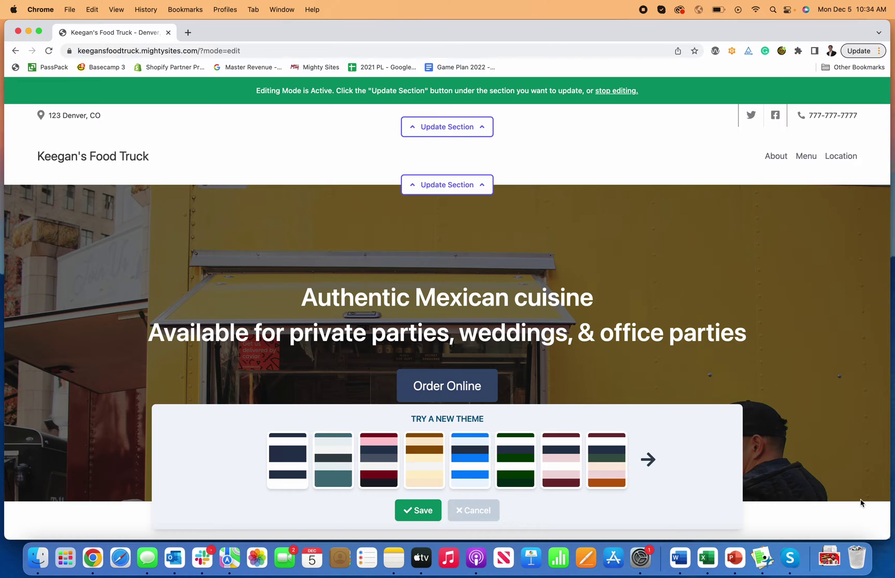
pyautogui.click(648, 459)
pyautogui.click(320, 457)
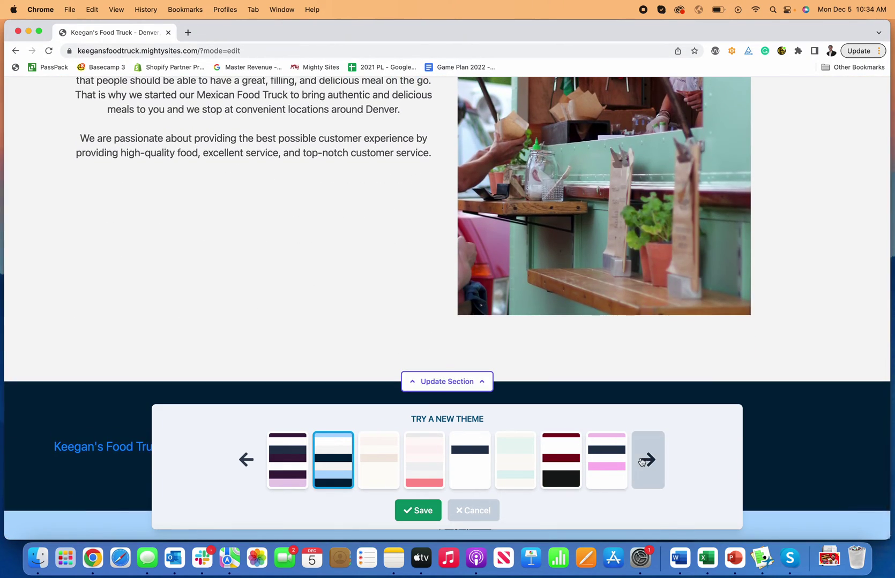
pyautogui.click(645, 460)
pyautogui.click(287, 459)
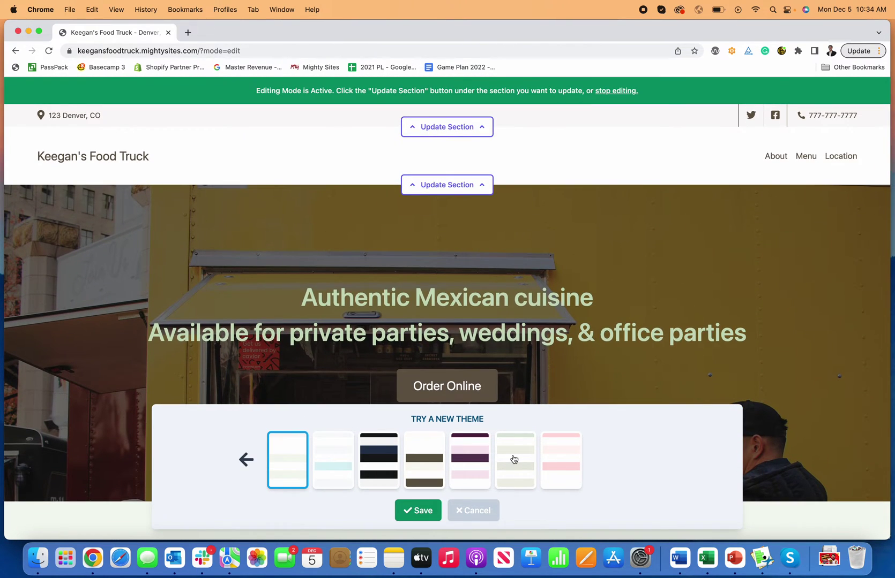
pyautogui.click(514, 460)
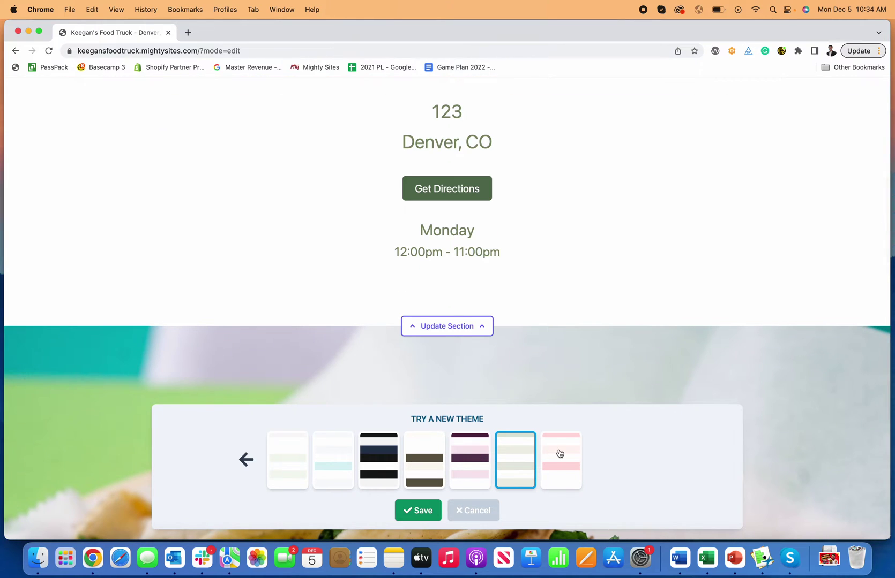
pyautogui.click(560, 455)
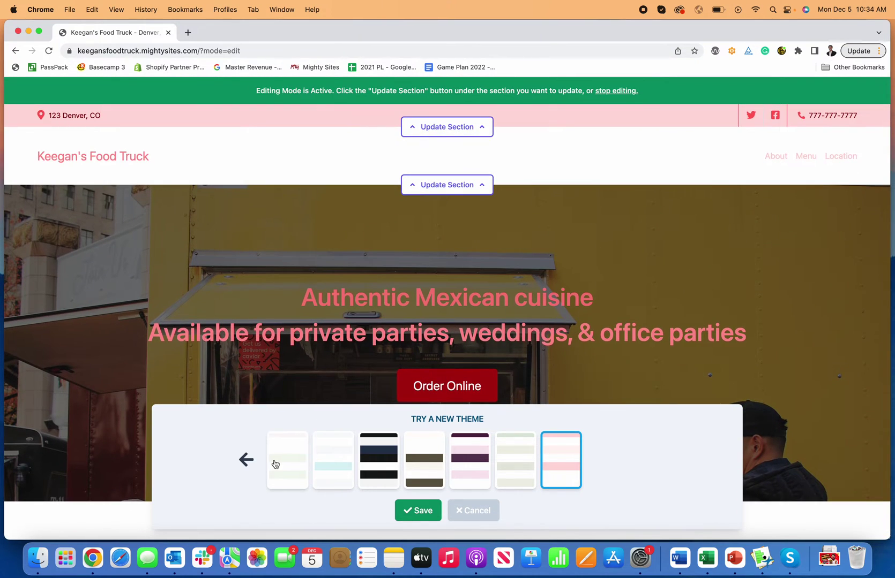
pyautogui.click(271, 464)
pyautogui.click(250, 461)
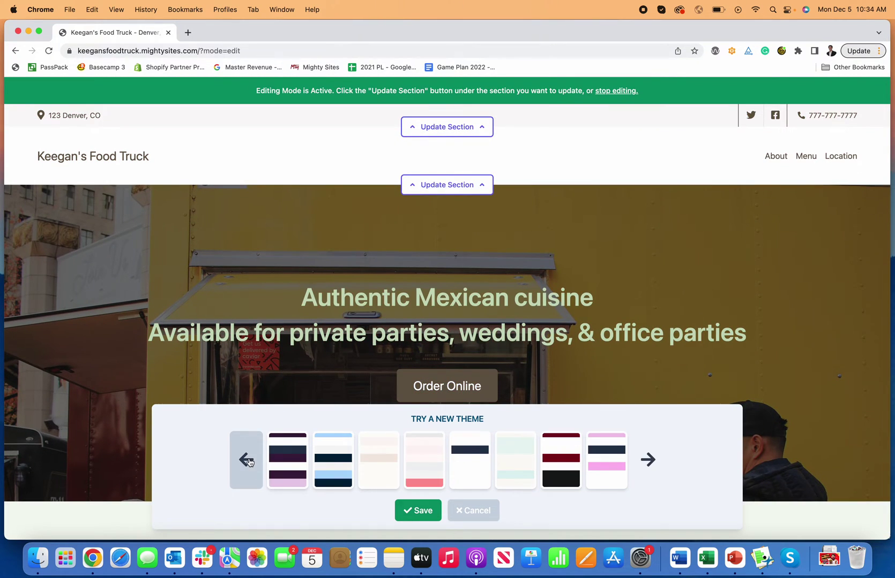
pyautogui.click(247, 462)
pyautogui.click(423, 466)
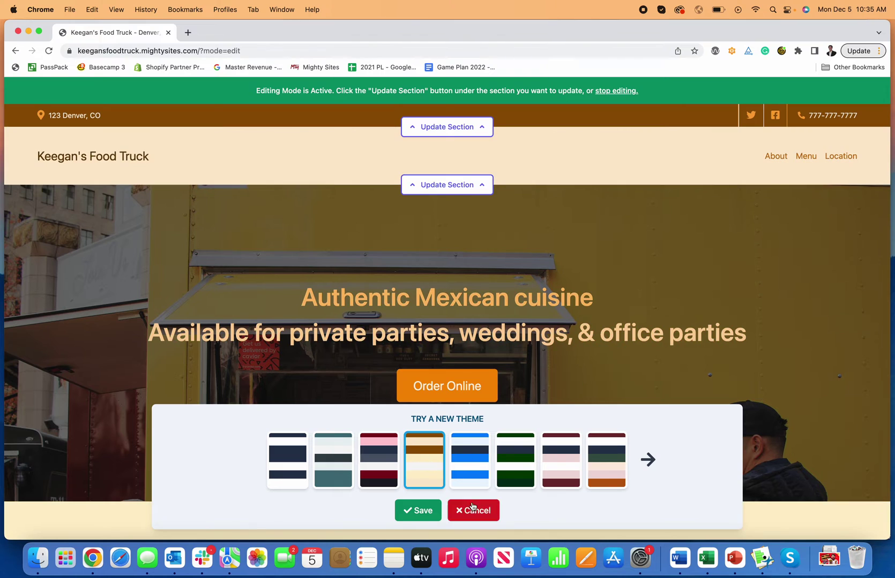
pyautogui.click(419, 510)
pyautogui.scroll(-10, 592, 373)
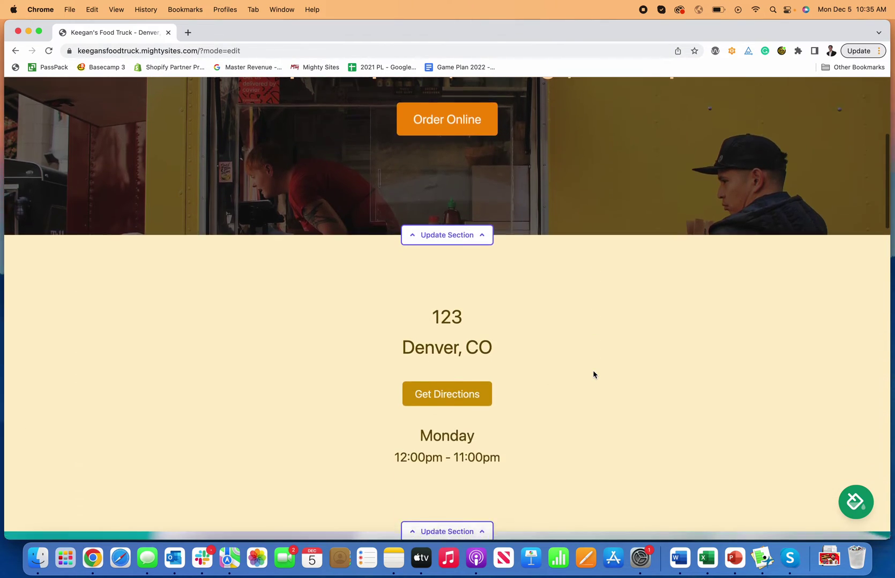
pyautogui.scroll(-15, 593, 374)
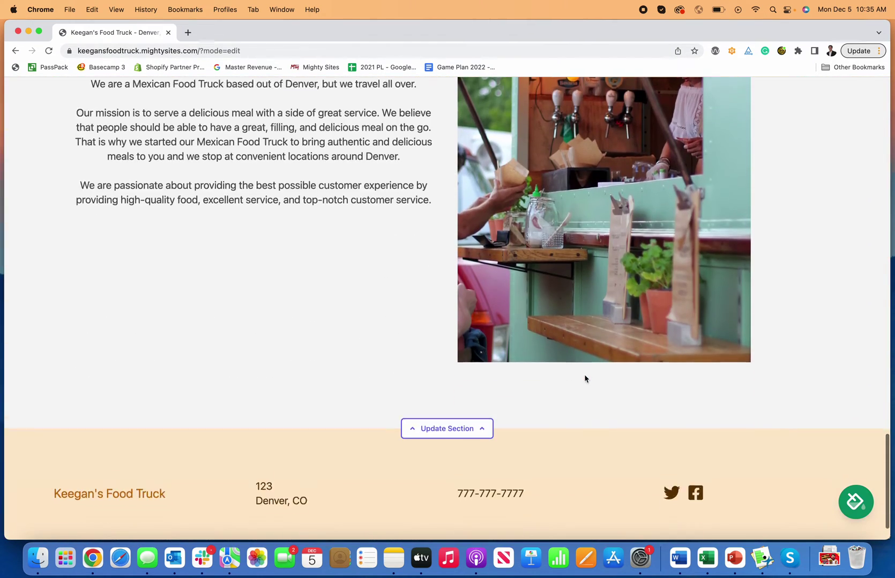
pyautogui.scroll(20, 582, 382)
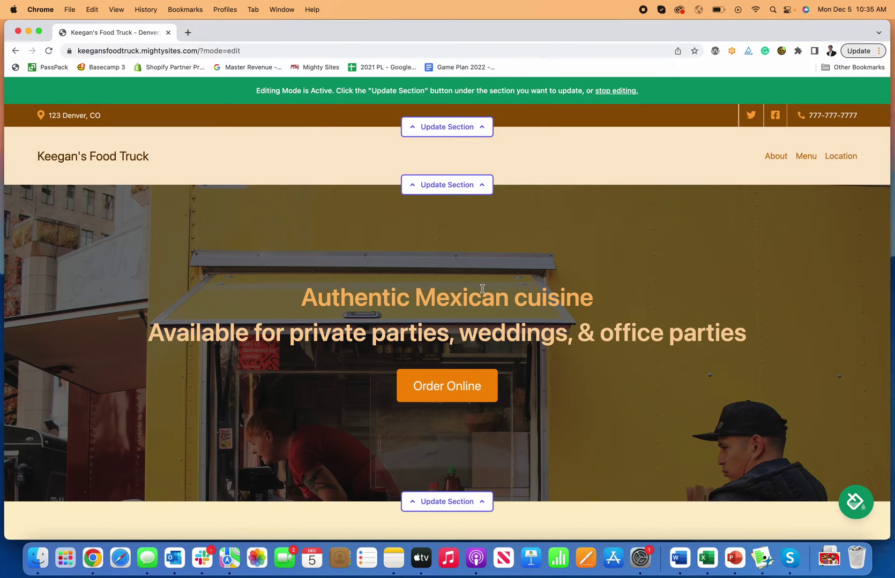
pyautogui.scroll(-2, 600, 381)
pyautogui.scroll(-8, 569, 334)
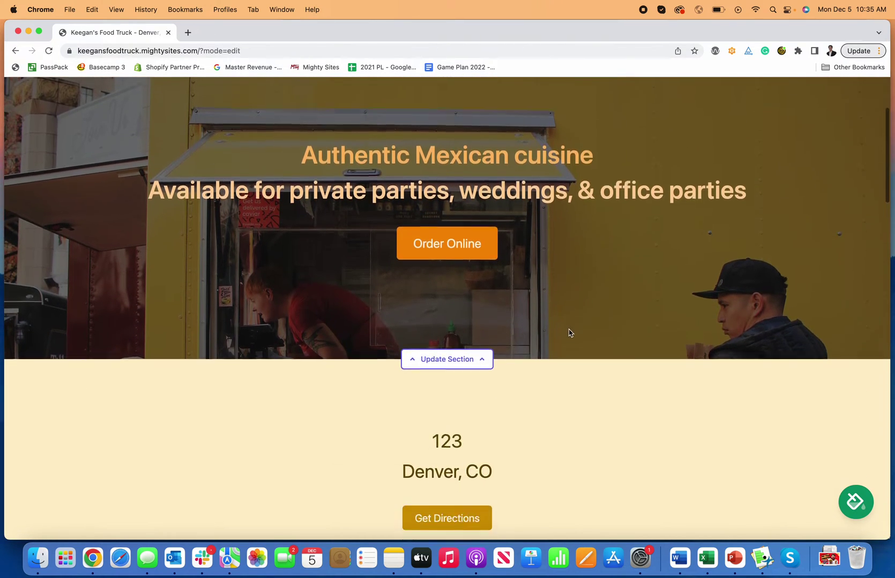
pyautogui.scroll(10, 568, 333)
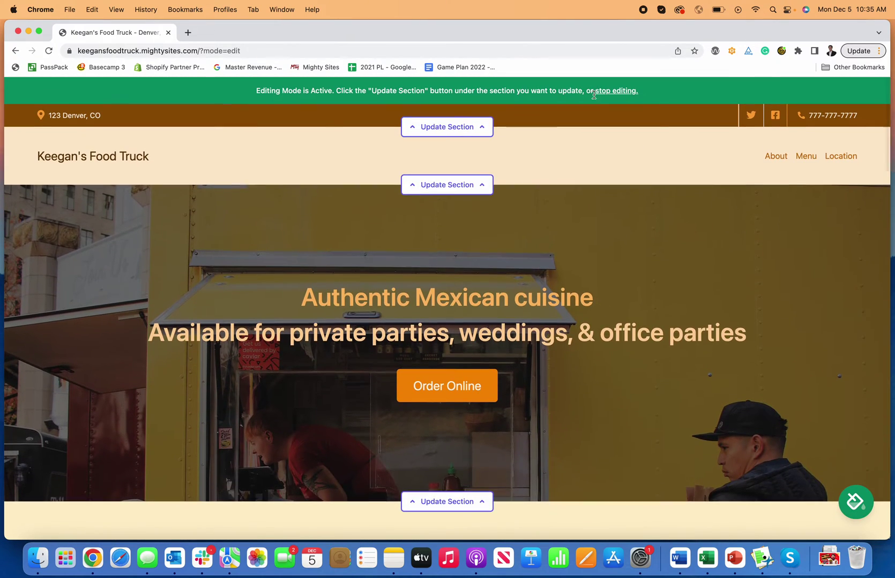
# Explore the header editor's logo, menu and location panels and show the business e-mail
pyautogui.click(451, 187)
pyautogui.click(182, 245)
pyautogui.click(192, 276)
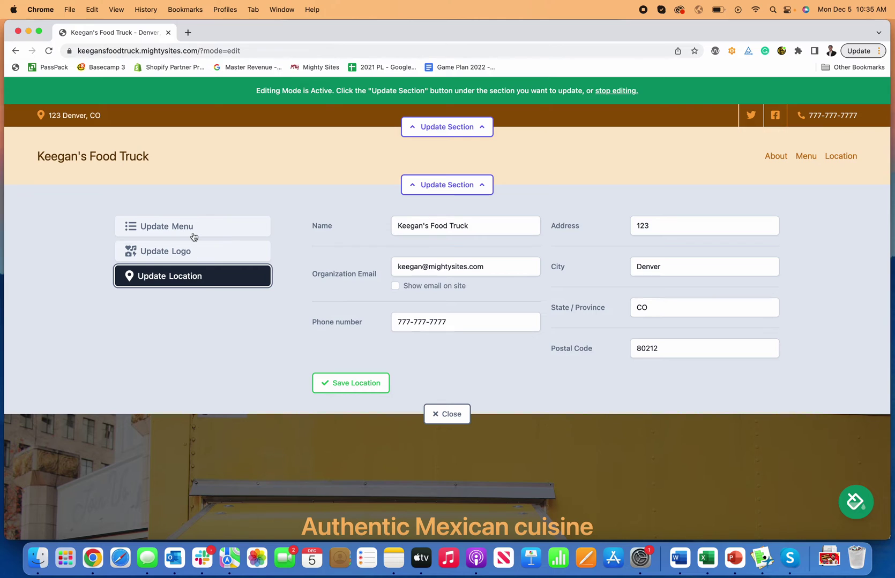
pyautogui.click(193, 235)
pyautogui.click(192, 275)
pyautogui.click(396, 286)
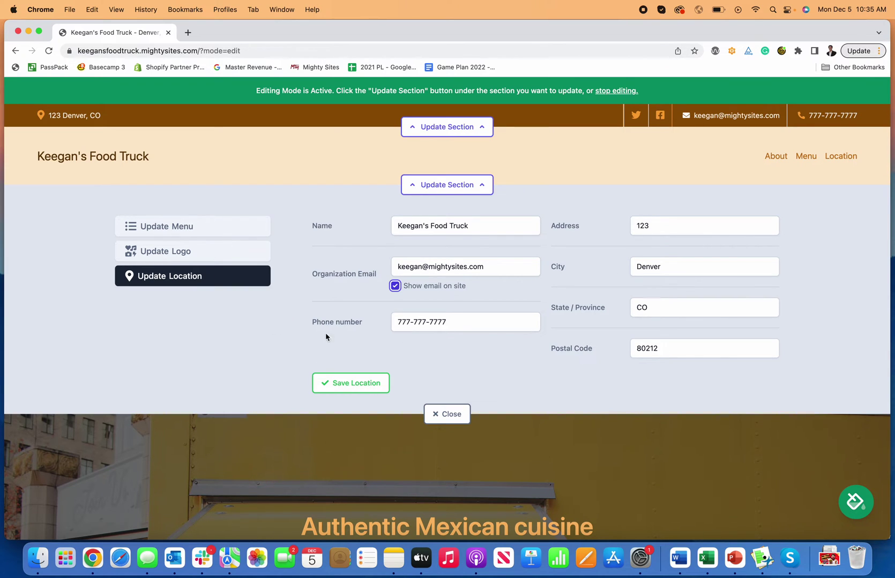
pyautogui.click(168, 226)
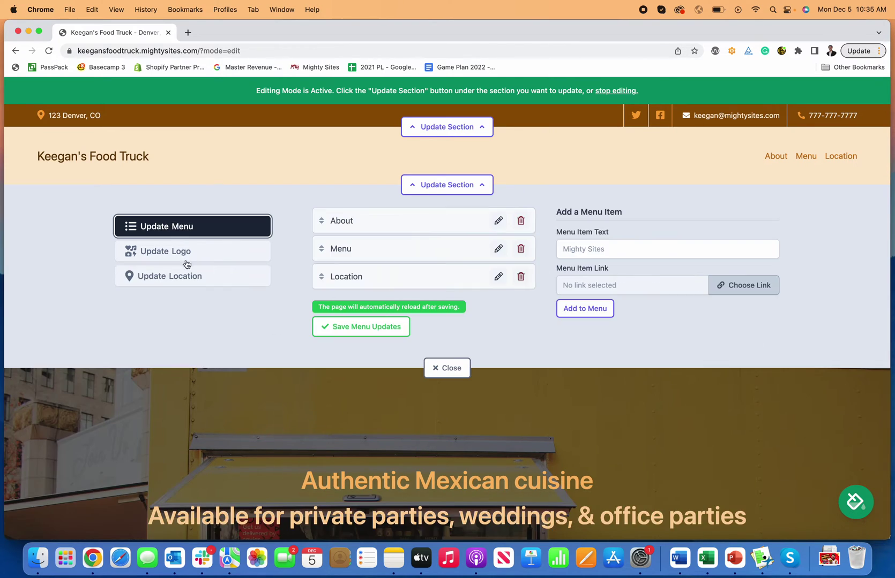
pyautogui.click(190, 253)
# Delete the street number from the top bar's address, save the location, and close the editor
pyautogui.click(458, 128)
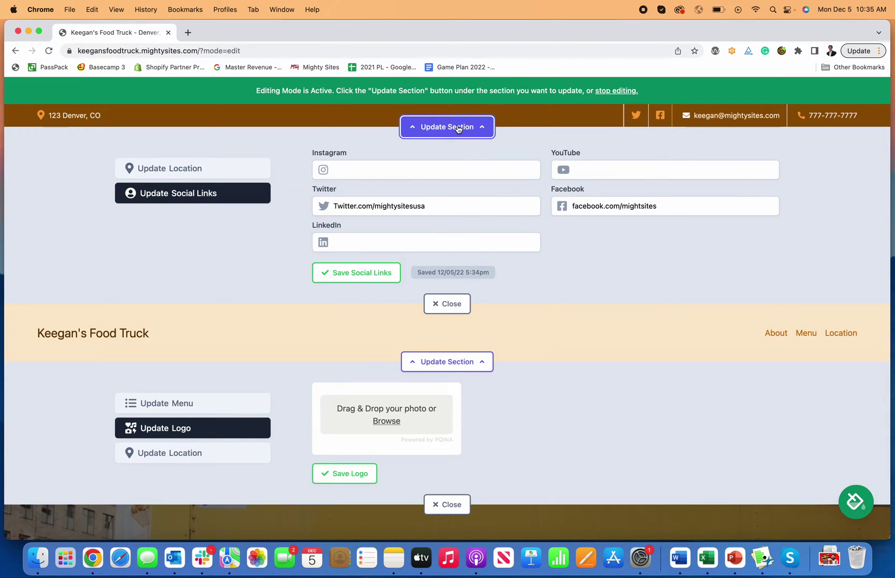
pyautogui.click(208, 166)
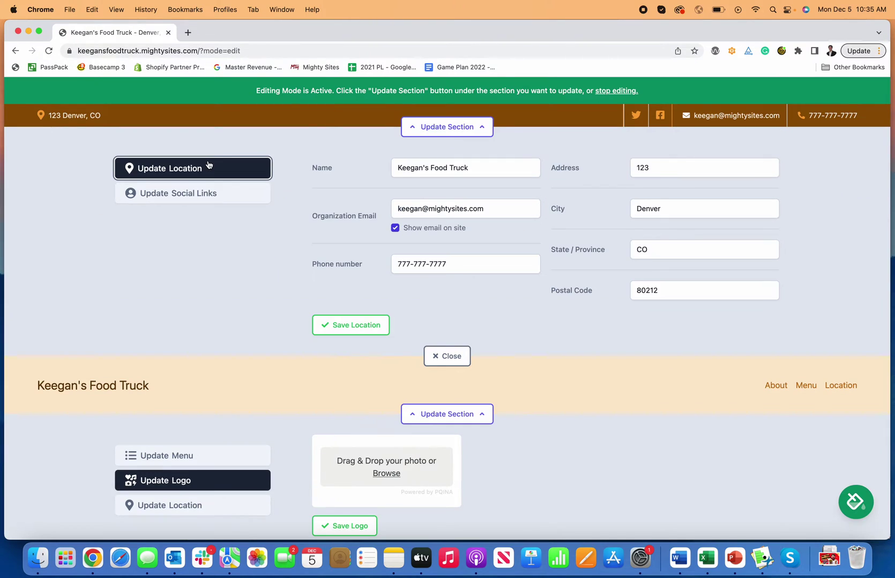
pyautogui.doubleClick(675, 168)
pyautogui.press('BackSpace')
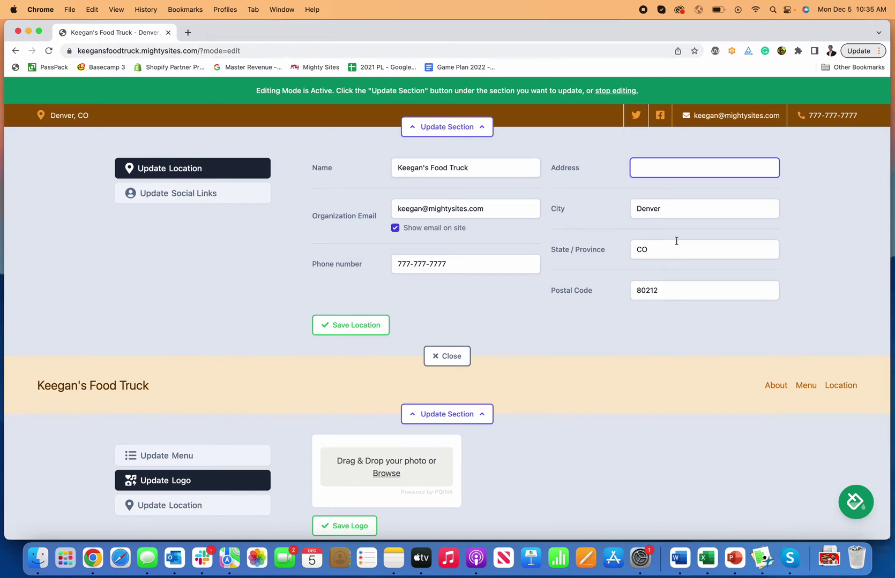
pyautogui.click(563, 335)
pyautogui.click(343, 325)
pyautogui.click(447, 356)
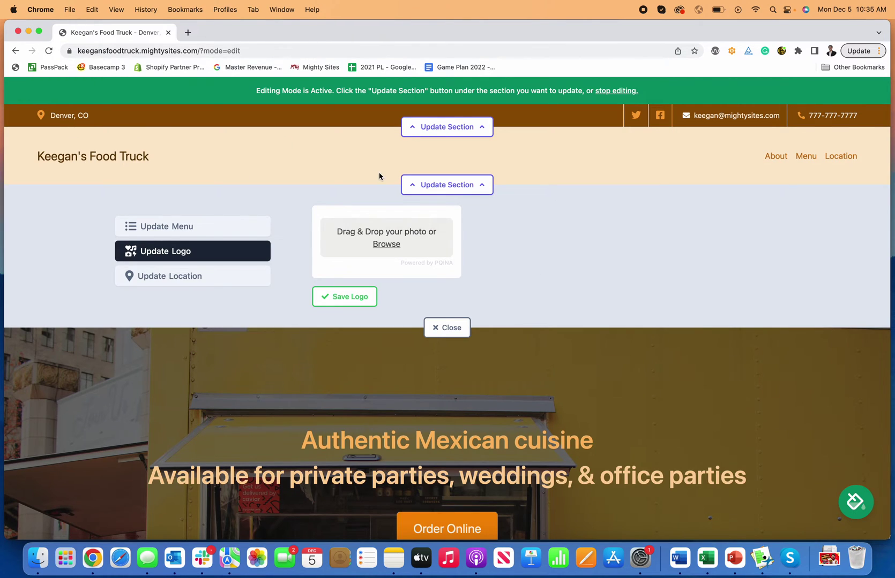
pyautogui.click(203, 277)
# Browse menu-item link options (site pages, call/directions/email, PDF) without changes, then bring up logo upload
pyautogui.scroll(-1, 212, 263)
pyautogui.click(200, 214)
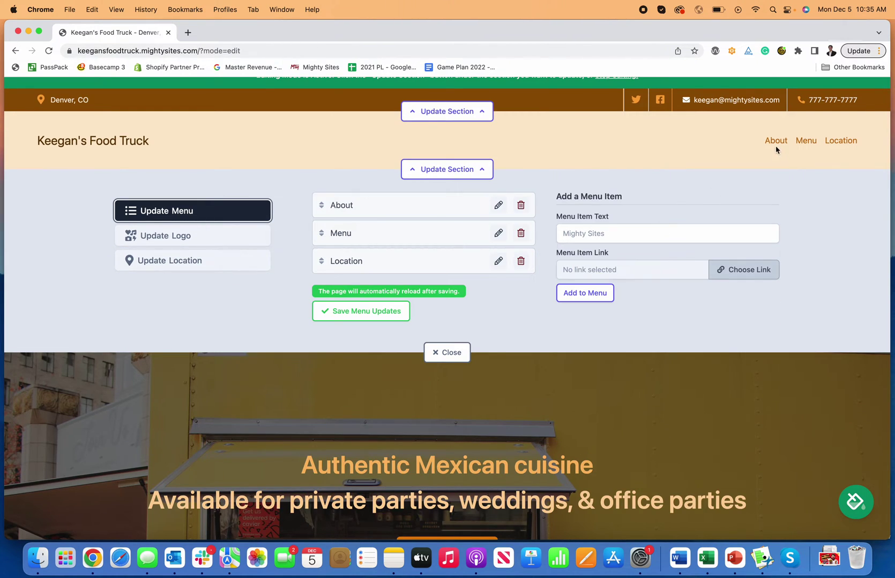
pyautogui.click(638, 236)
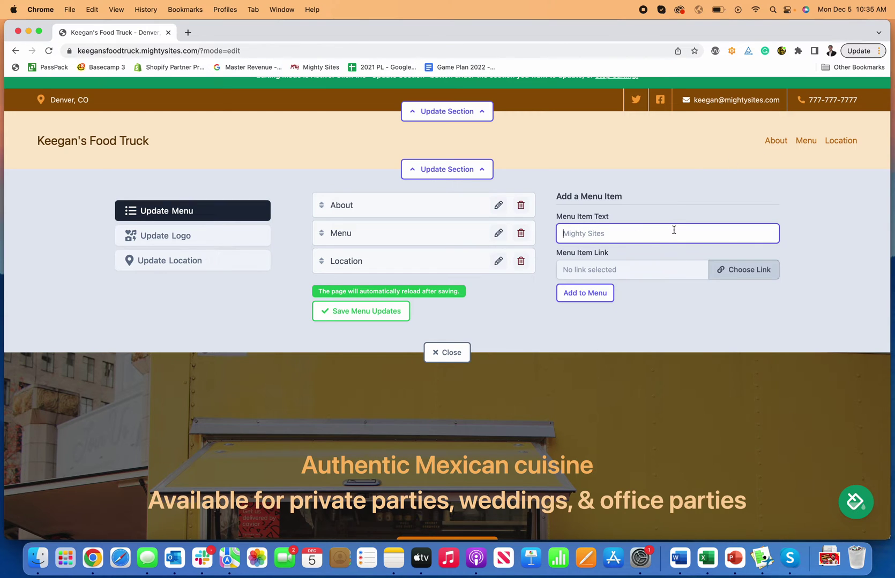
pyautogui.click(748, 277)
pyautogui.click(405, 279)
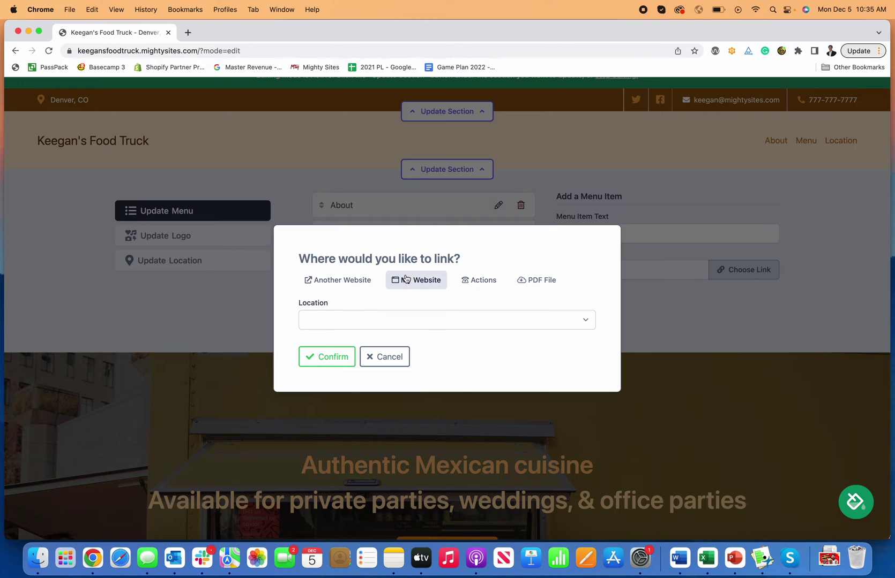
pyautogui.click(482, 281)
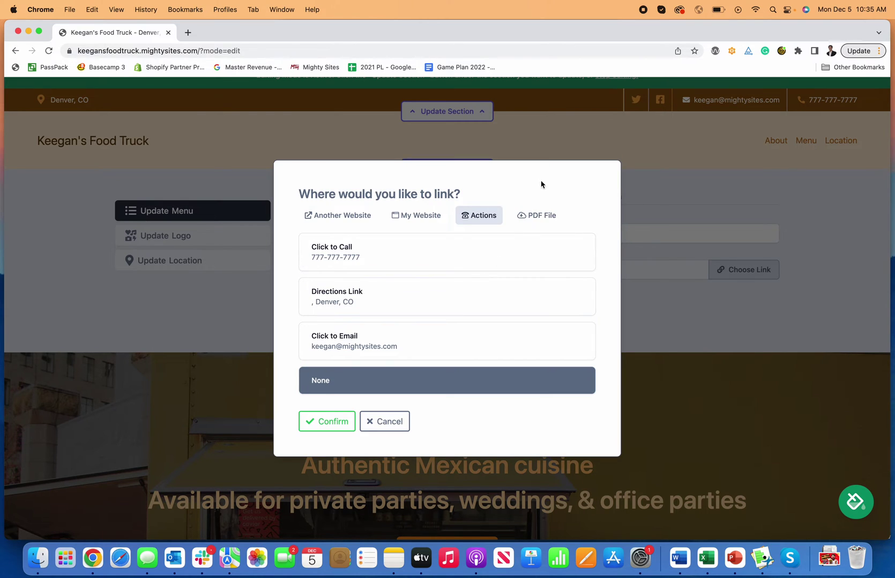
pyautogui.click(522, 217)
pyautogui.click(386, 355)
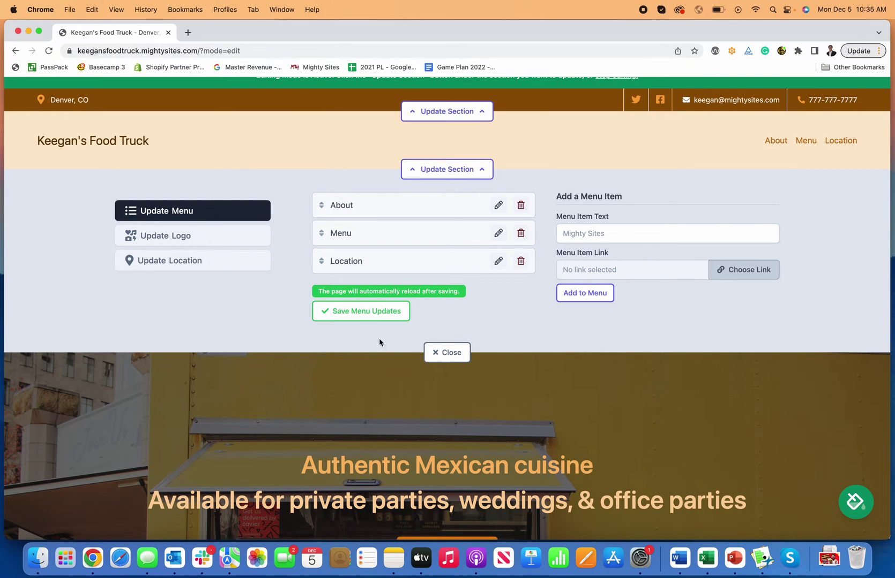
pyautogui.click(176, 241)
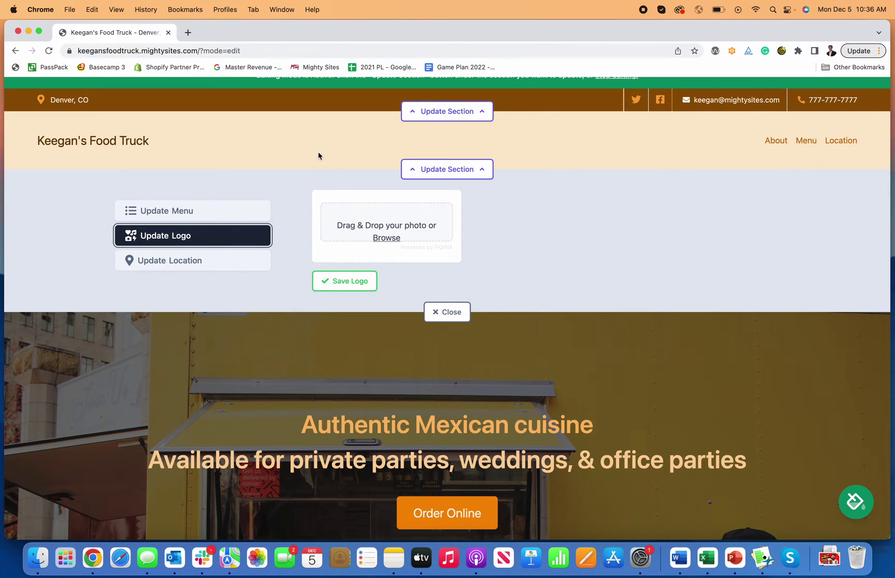
# Go to Canva in a new tab and create a new Logo design
pyautogui.click(187, 33)
pyautogui.write('ca')
pyautogui.press('Return')
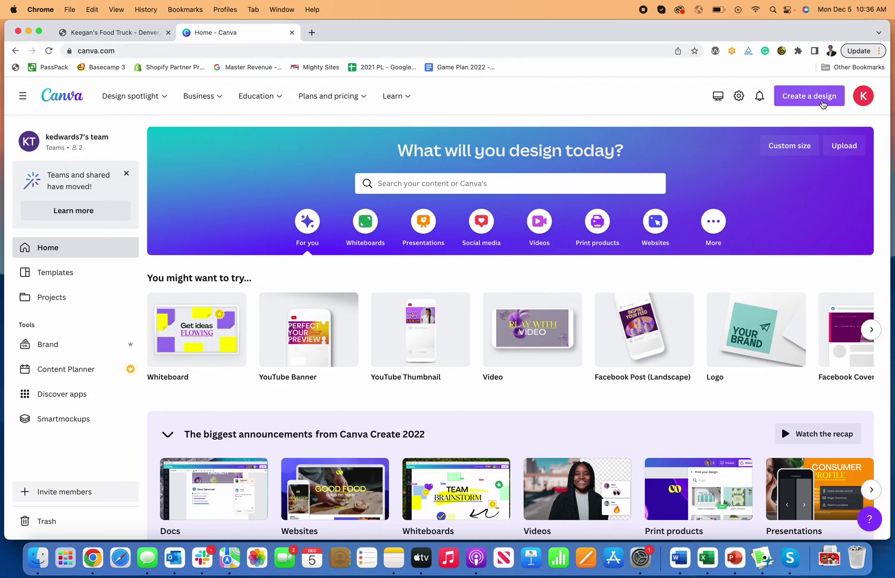
pyautogui.click(808, 96)
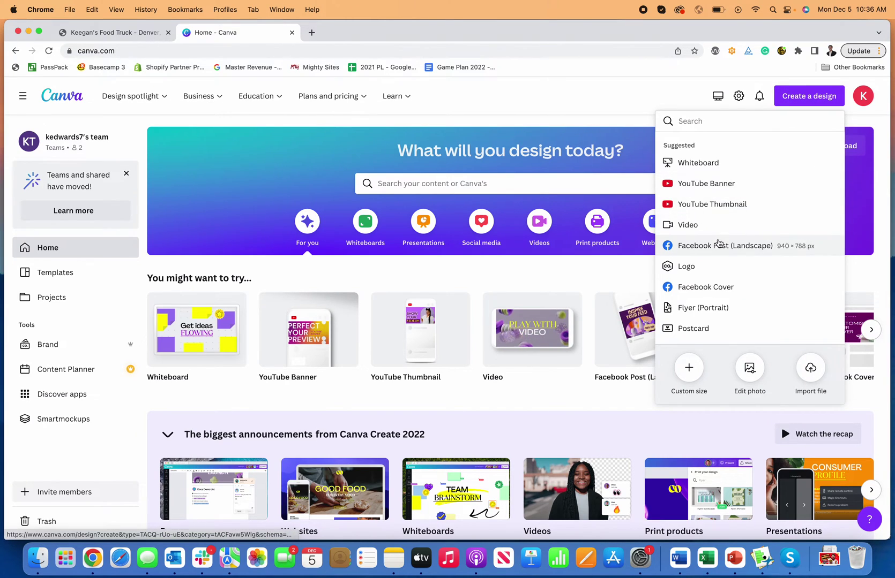
pyautogui.click(700, 270)
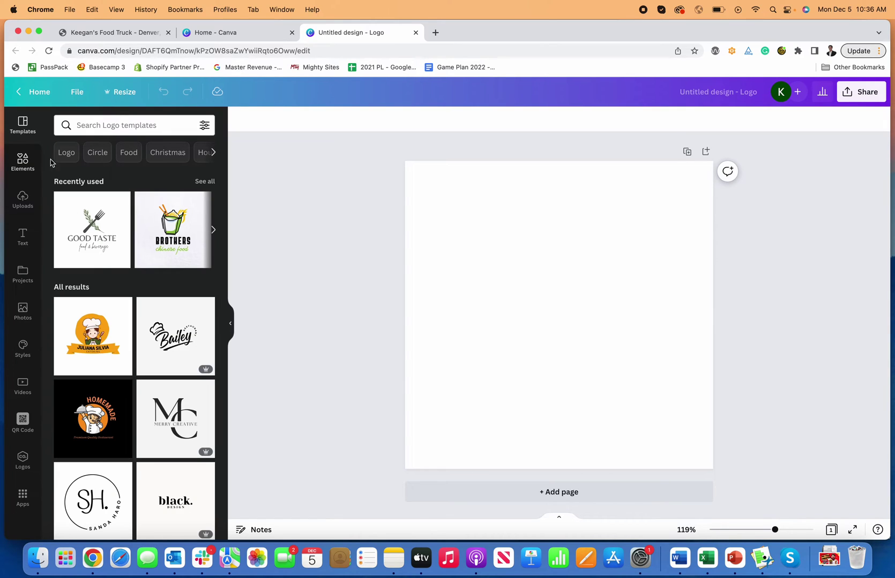
# Search the logo templates for 'mexican restaurant'
pyautogui.click(139, 126)
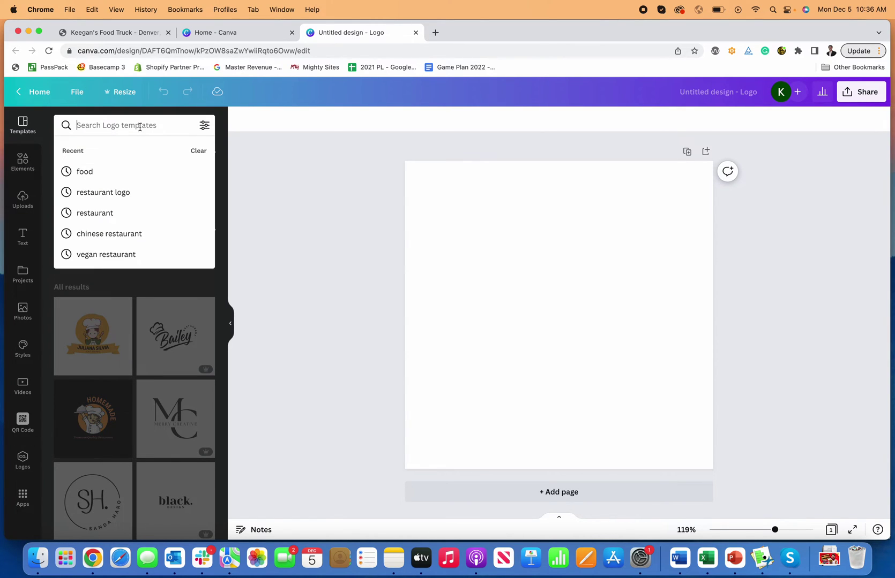
pyautogui.write('mexican')
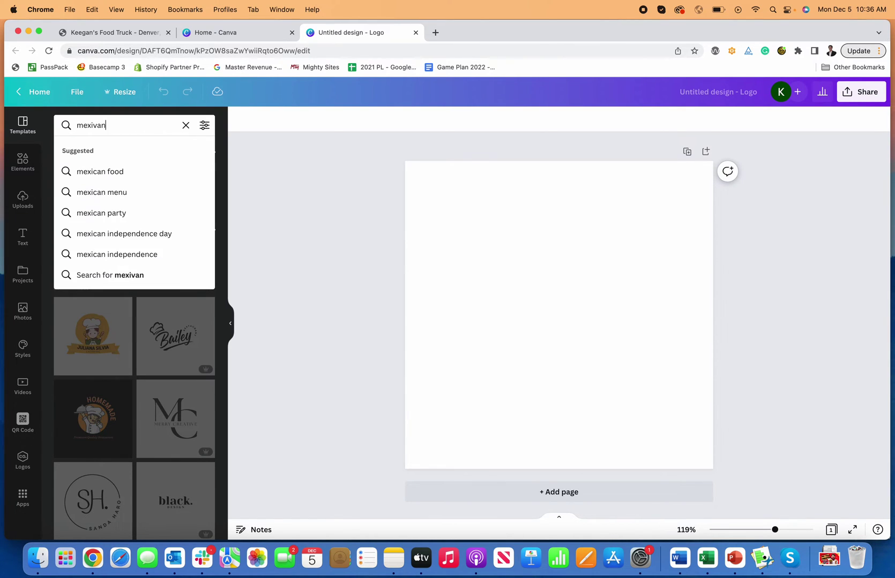
pyautogui.press('BackSpace')
pyautogui.press('BackSpace')
pyautogui.write('an restaurant')
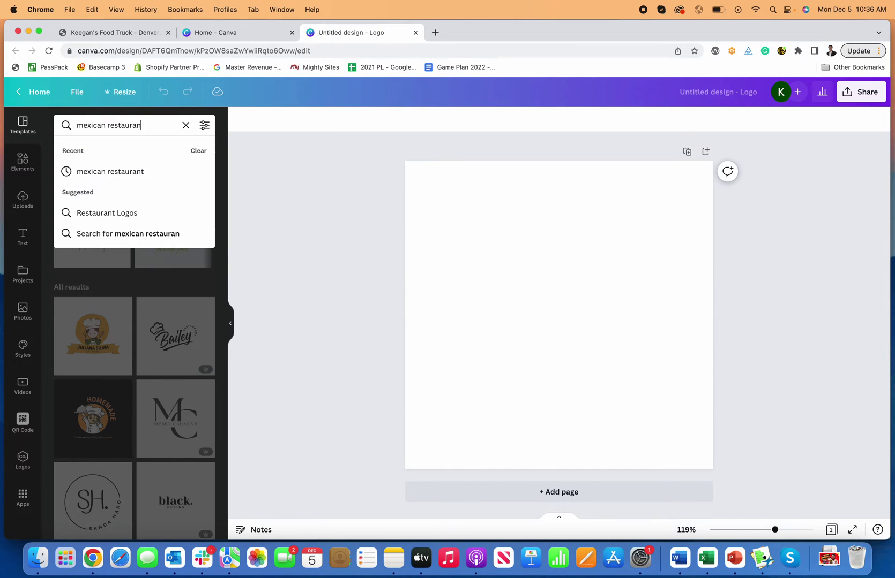
pyautogui.press('Return')
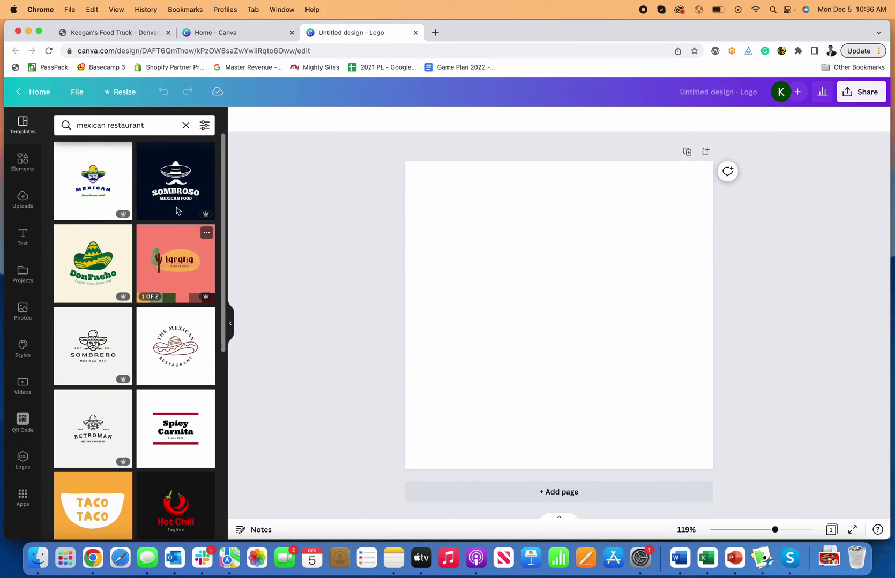
# Apply the white-background Larana template and name the design 'Mexican Food Truck Logo'
pyautogui.moveTo(175, 268); pyautogui.dragTo(410, 258)
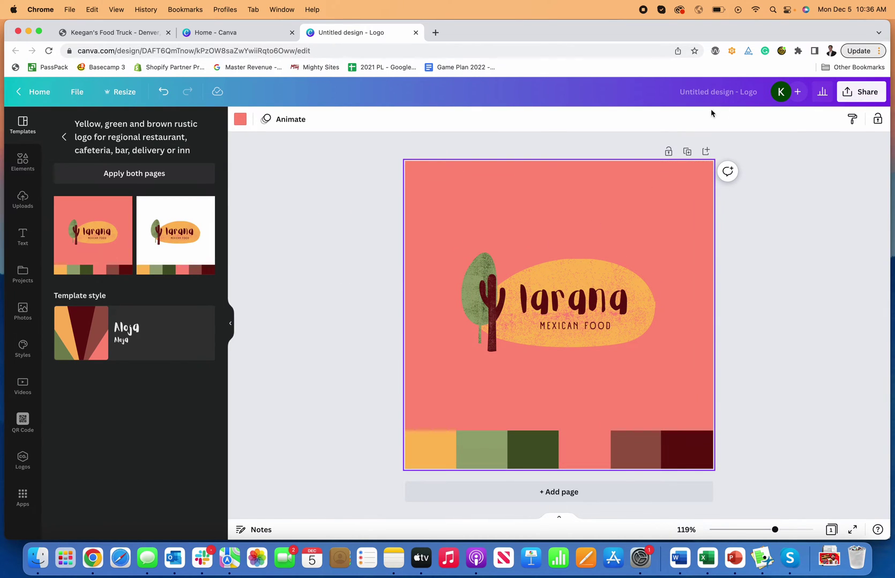
pyautogui.click(202, 219)
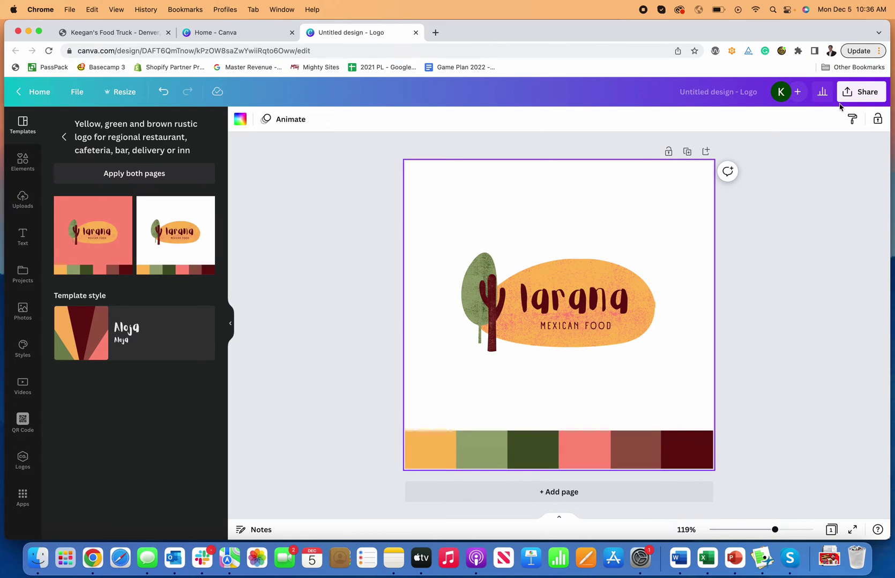
pyautogui.click(721, 95)
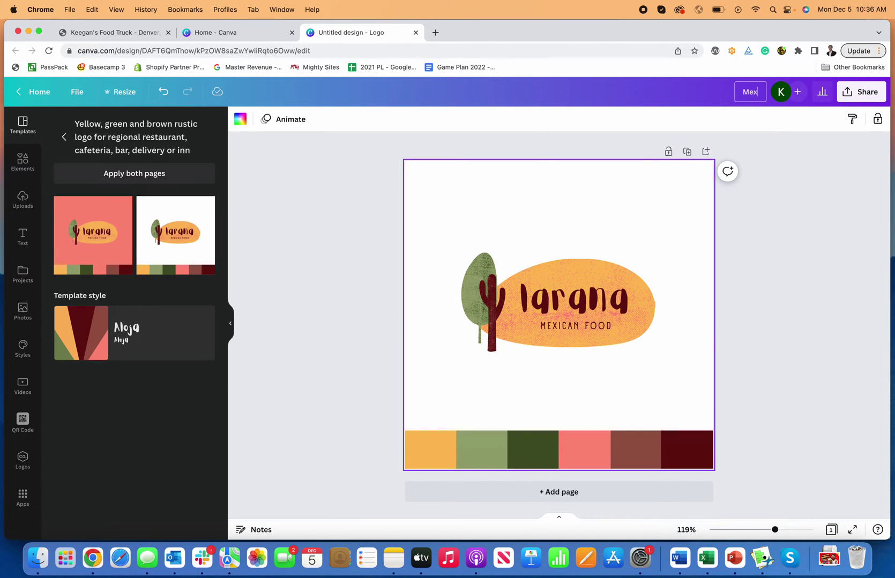
pyautogui.write('Mexican Food Truck Logo')
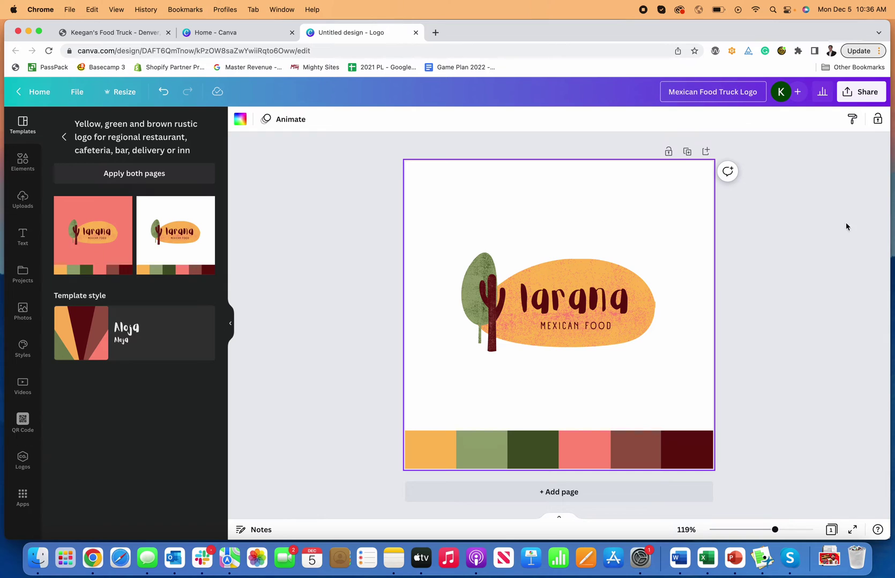
pyautogui.click(846, 225)
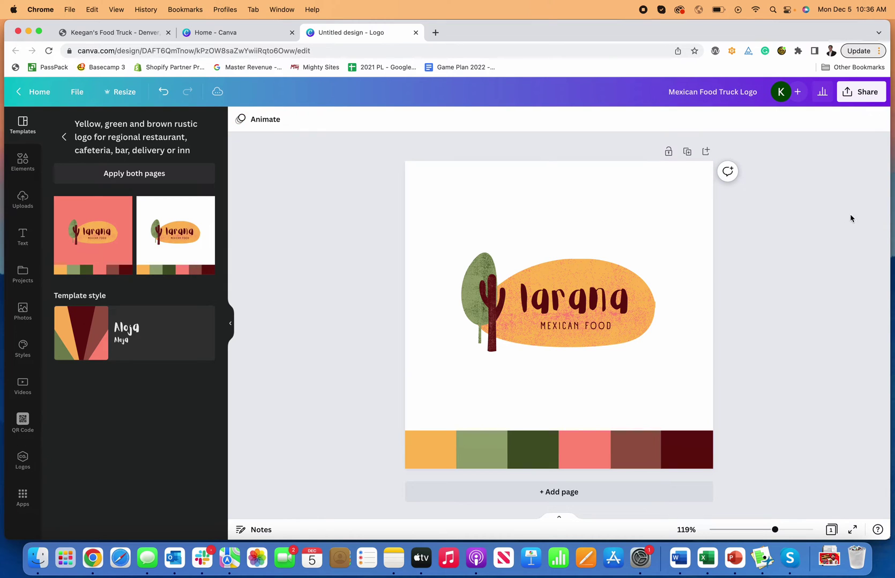
# Download the logo as a JPG and go back to the food truck site tab
pyautogui.click(859, 91)
pyautogui.click(763, 342)
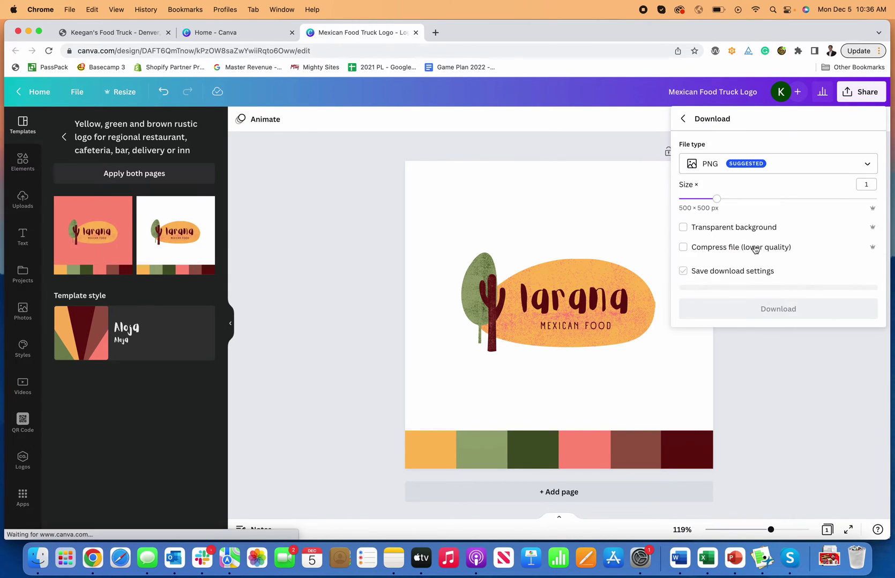
pyautogui.click(715, 164)
pyautogui.click(723, 203)
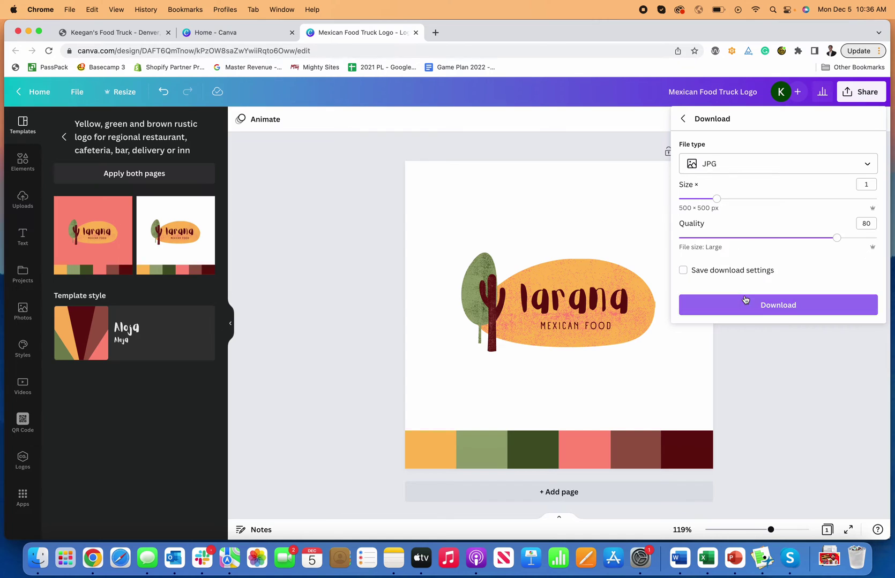
pyautogui.click(765, 304)
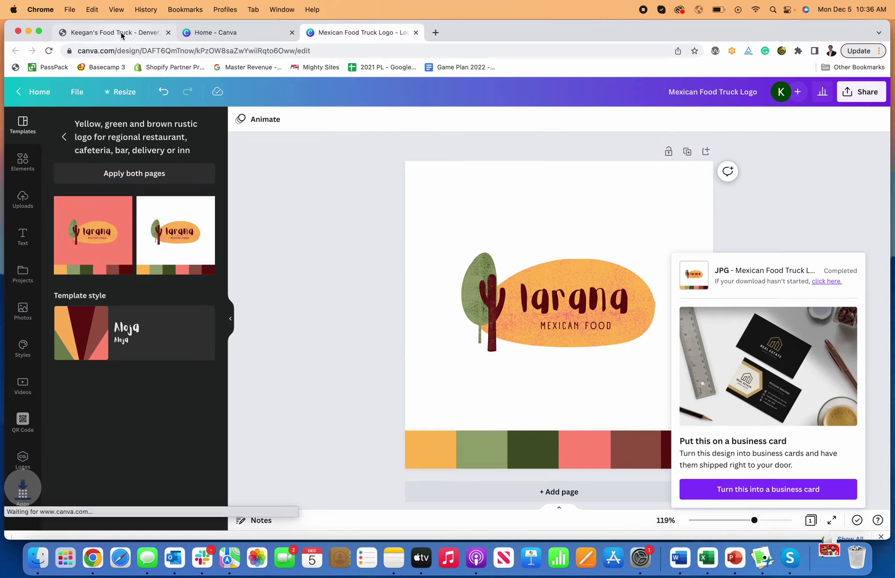
pyautogui.click(123, 33)
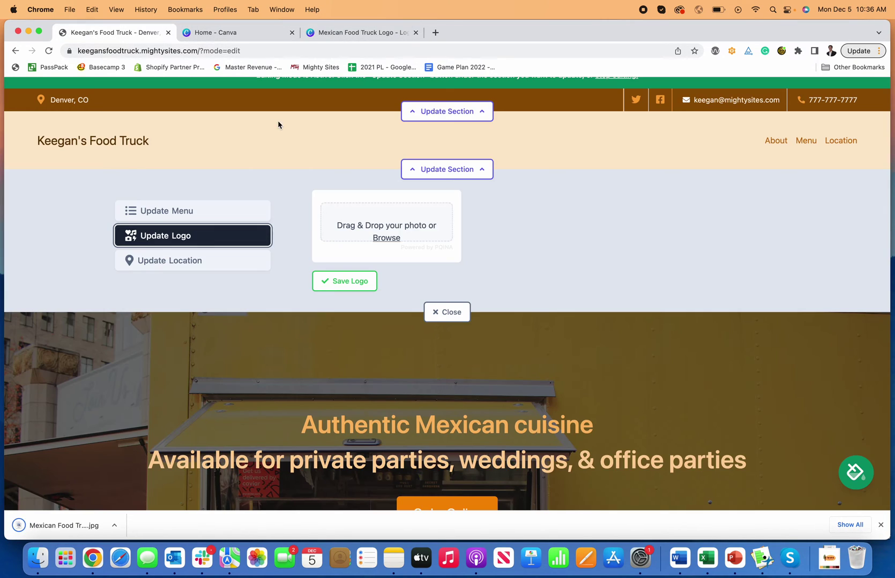
# Upload Mexican Food Truck Logo.jpg from Downloads and save it as the site logo
pyautogui.click(380, 239)
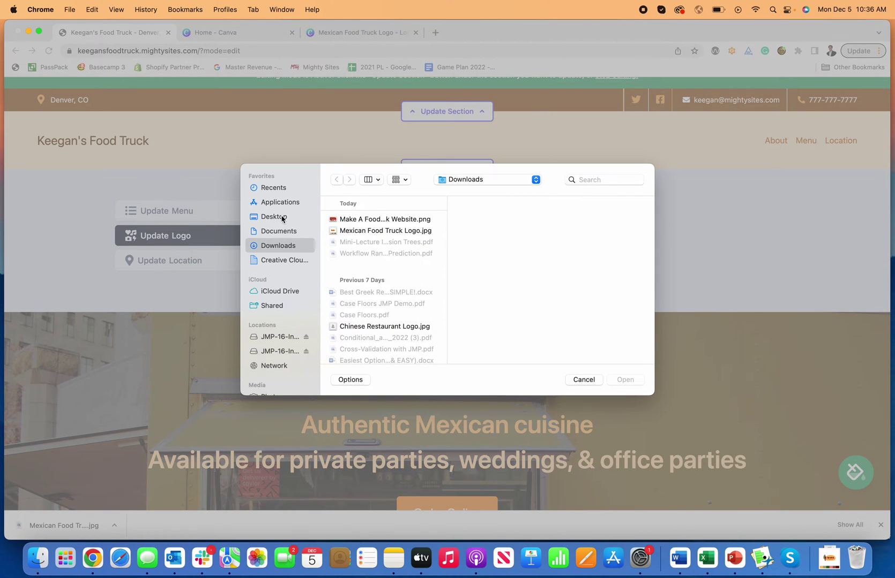
pyautogui.click(282, 218)
pyautogui.click(288, 248)
pyautogui.click(386, 231)
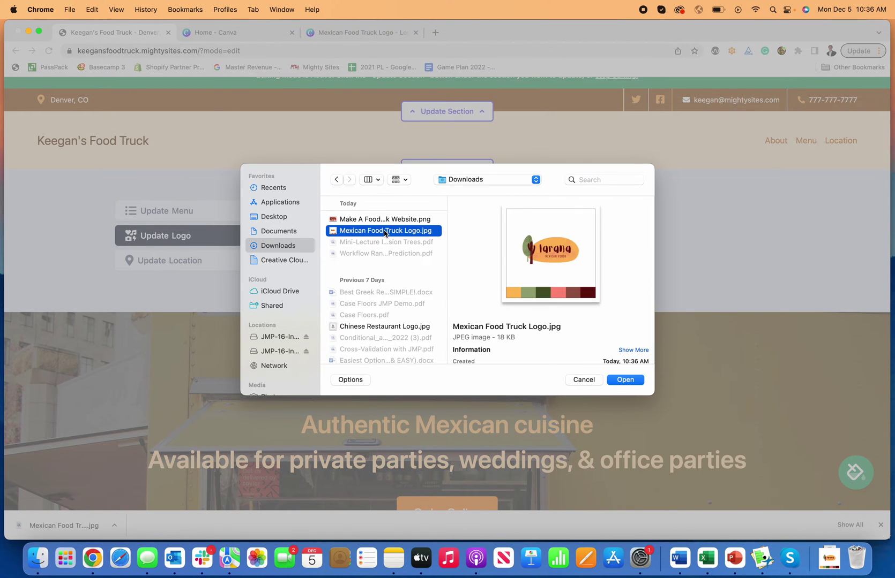
pyautogui.click(624, 380)
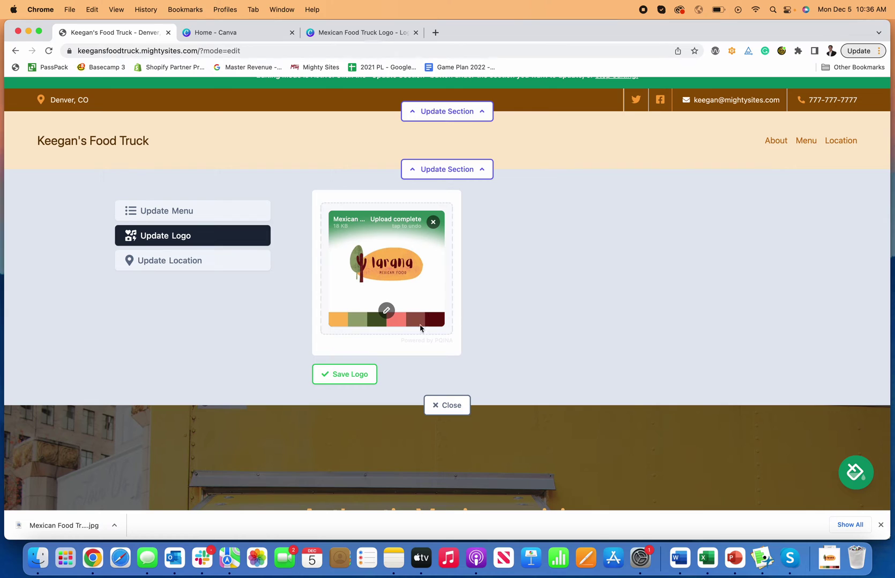
pyautogui.click(365, 373)
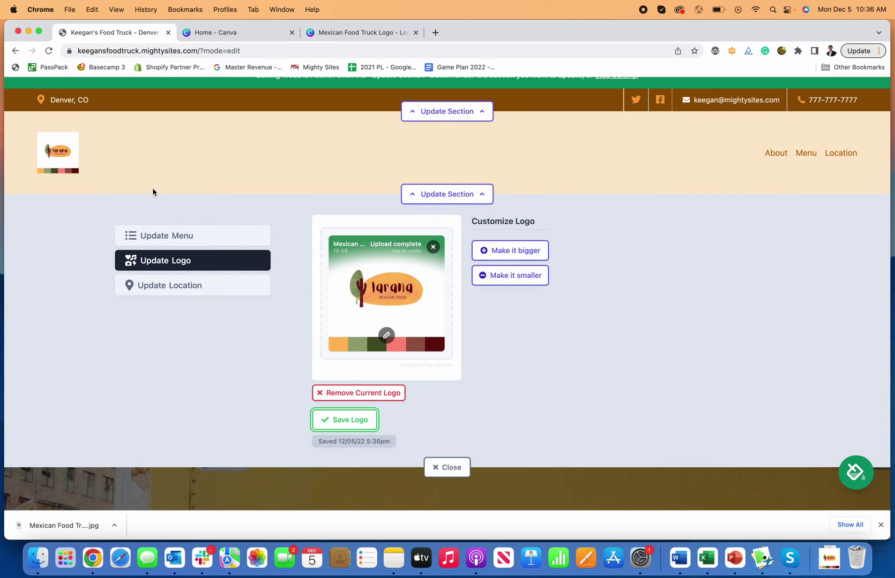
# Enlarge the header logo three steps, then shrink it back by one
pyautogui.click(509, 252)
pyautogui.click(517, 261)
pyautogui.click(513, 269)
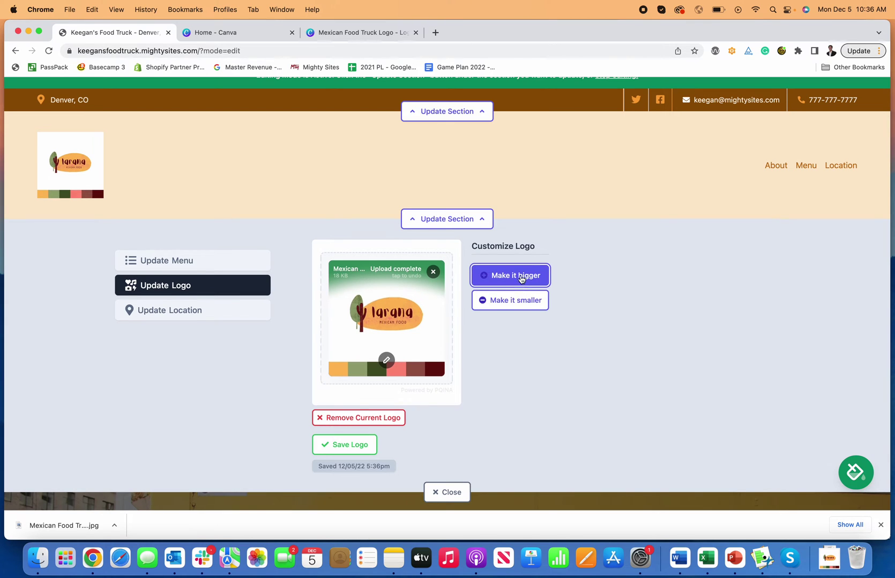
pyautogui.click(512, 303)
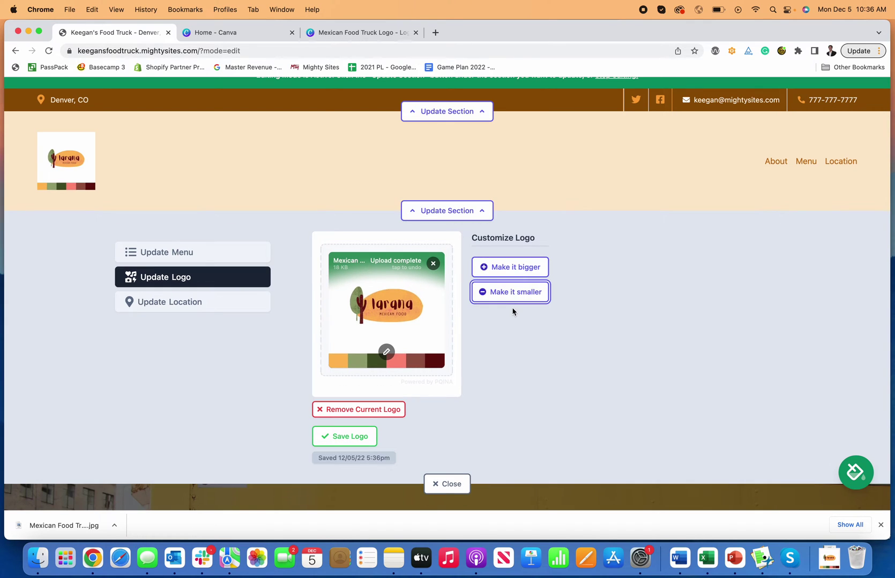
# Crop the logo to remove the top white space, colour swatches and empty left edge
pyautogui.click(386, 353)
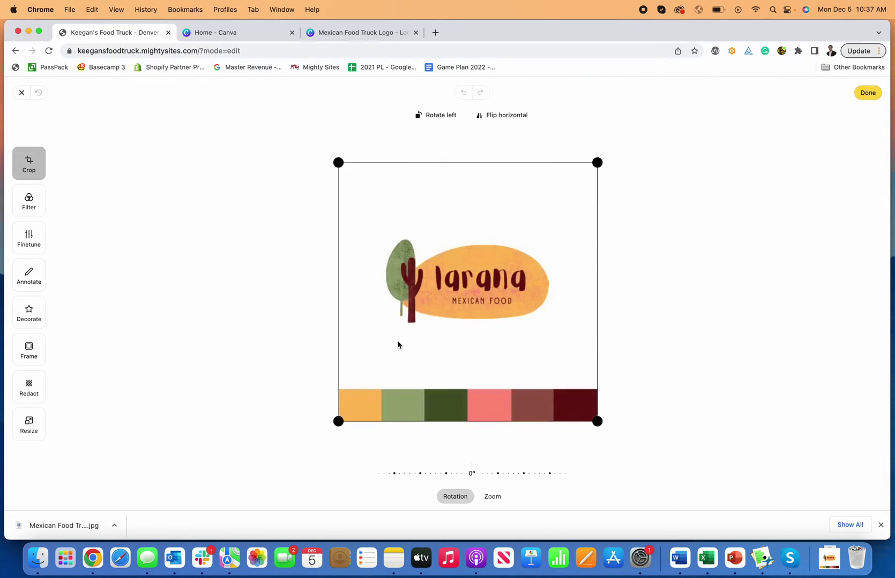
pyautogui.moveTo(338, 162); pyautogui.dragTo(341, 230)
pyautogui.moveTo(596, 423); pyautogui.dragTo(555, 336)
pyautogui.moveTo(341, 231); pyautogui.dragTo(378, 232)
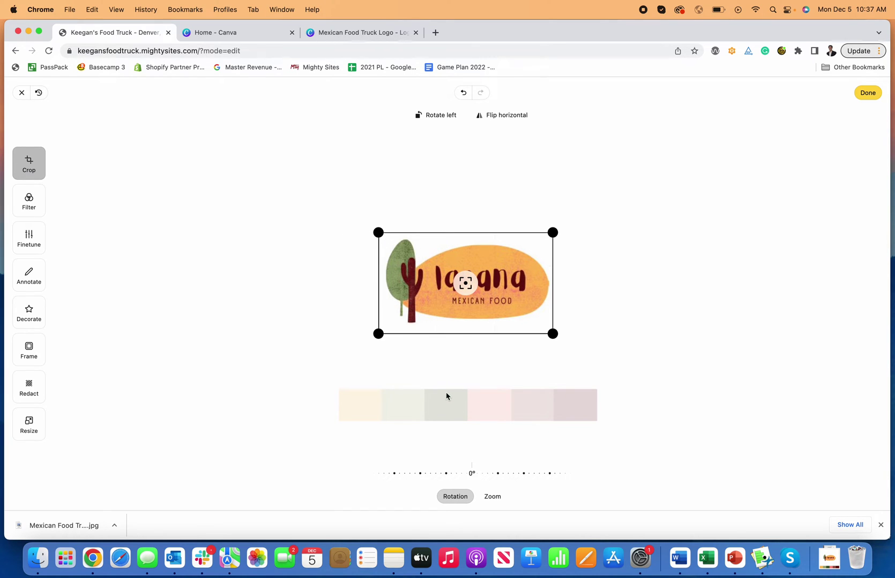
# Glance at the Filter, Finetune and Annotate tools, then apply the cropped logo
pyautogui.click(22, 197)
pyautogui.click(34, 251)
pyautogui.click(32, 282)
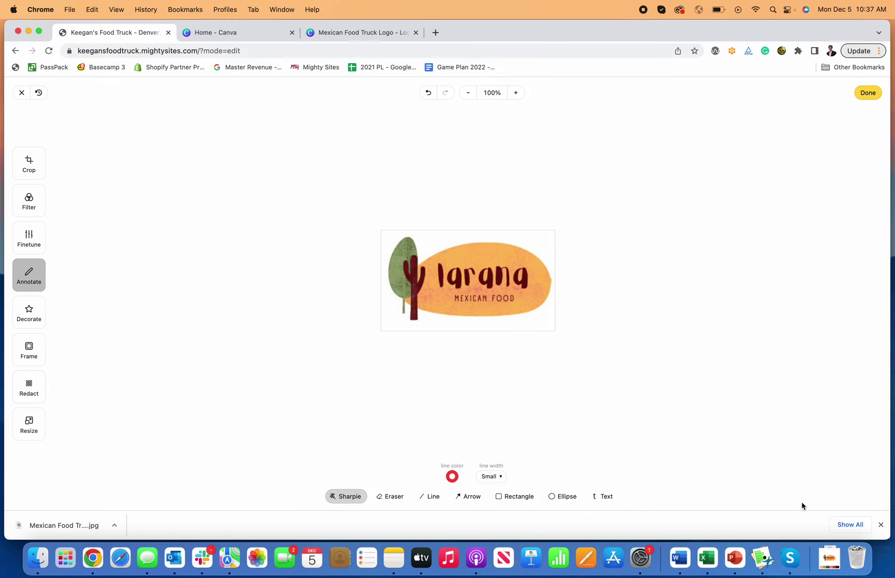
pyautogui.click(880, 525)
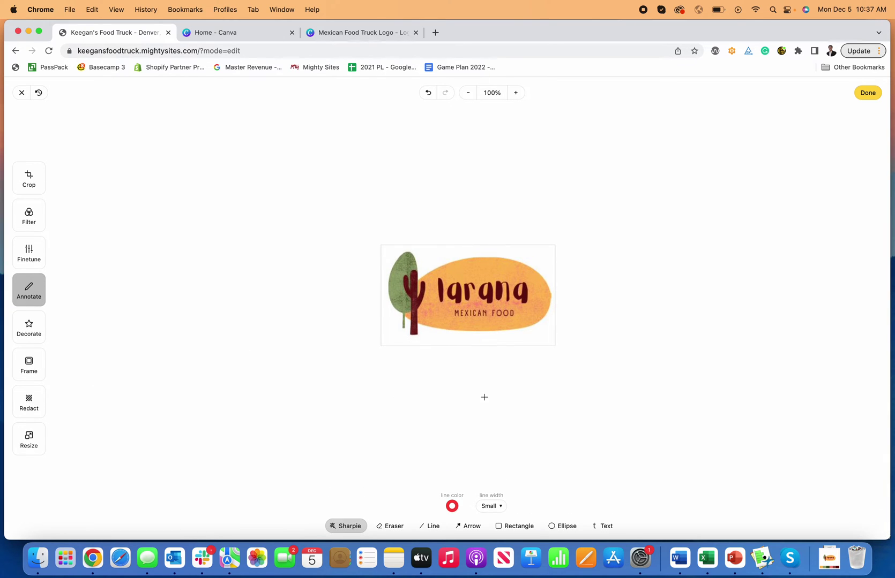
pyautogui.click(867, 93)
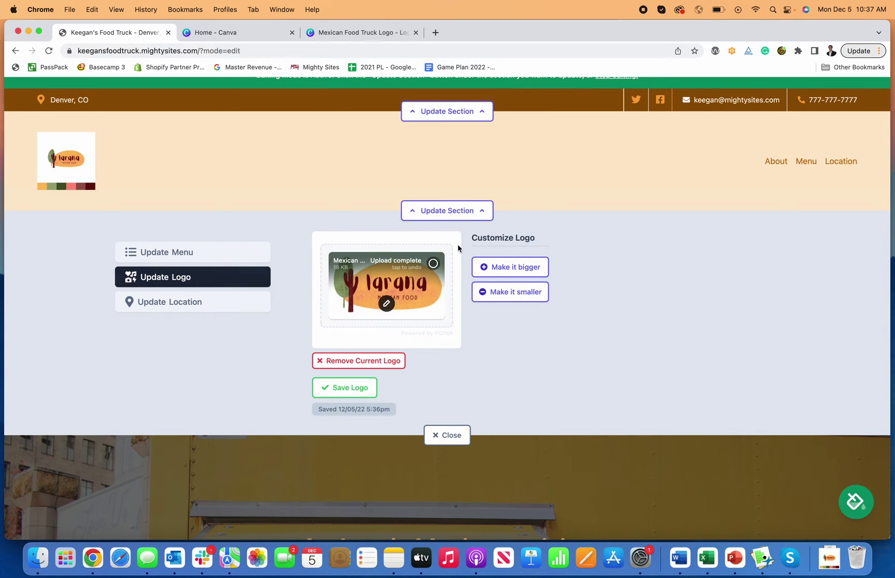
# Save the cropped logo and reopen the logo editing panel
pyautogui.click(359, 388)
pyautogui.click(447, 211)
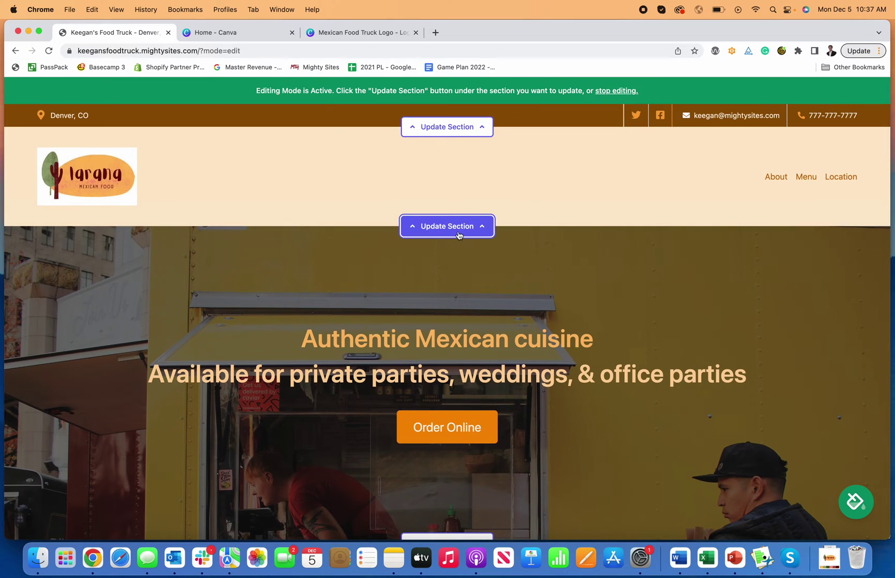
pyautogui.click(458, 235)
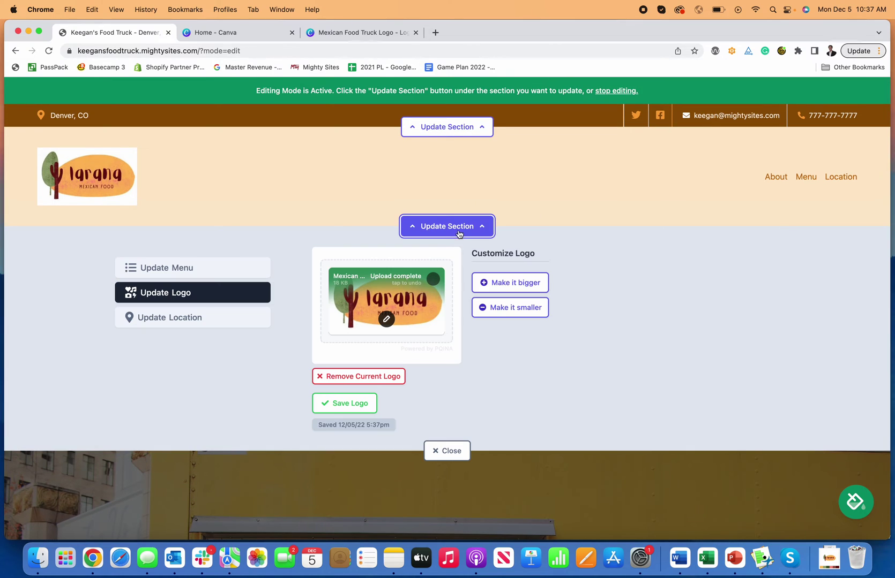
# Preview Pastel, Chrome, Warm and black-and-white filters, discard them, then save and close the logo panel
pyautogui.click(387, 320)
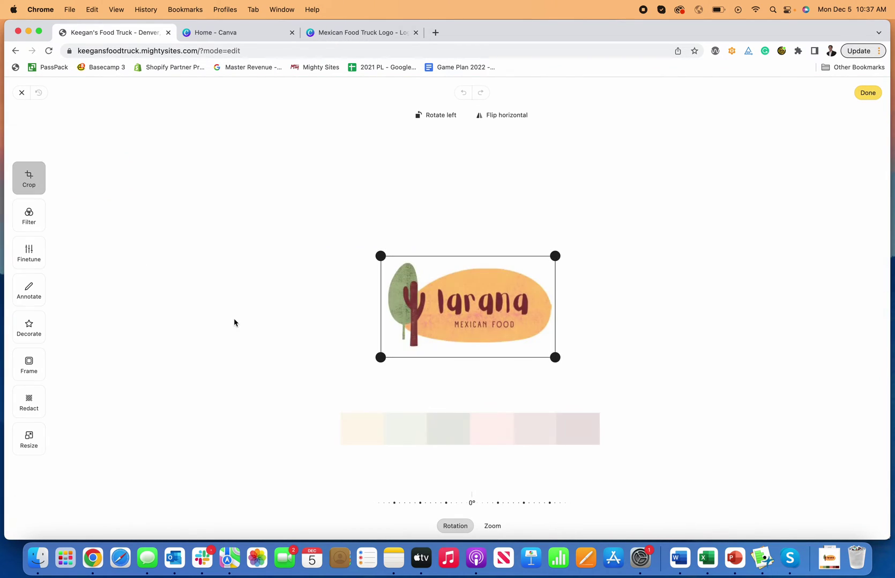
pyautogui.click(29, 252)
pyautogui.click(28, 227)
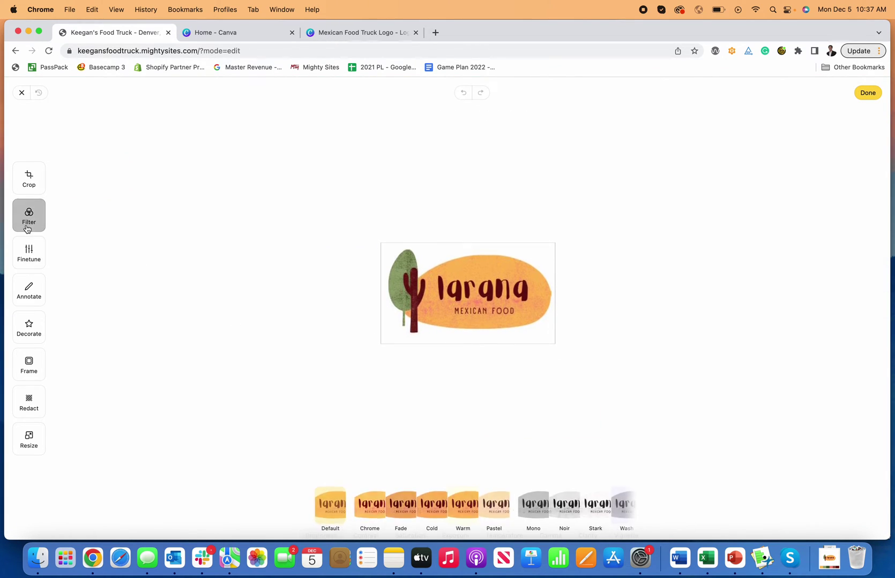
pyautogui.click(495, 508)
pyautogui.click(364, 505)
pyautogui.click(470, 510)
pyautogui.click(571, 508)
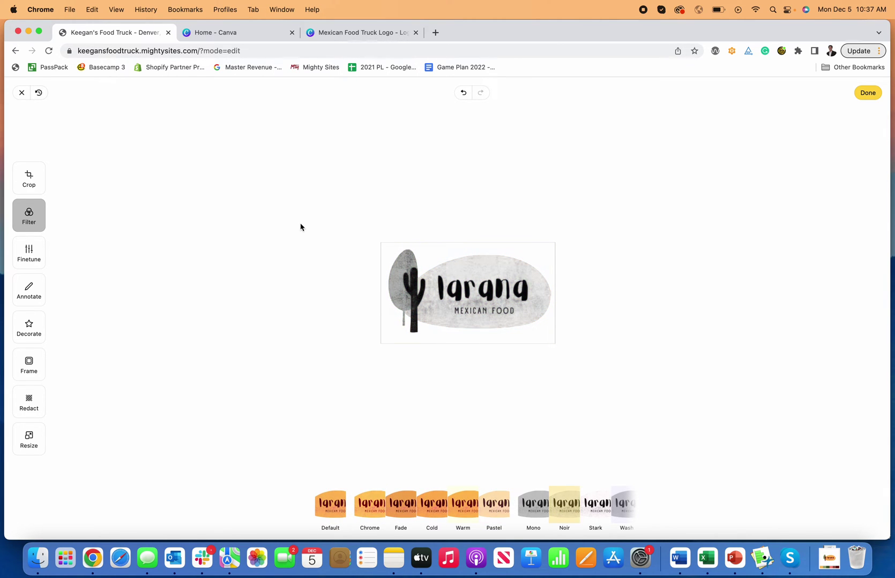
pyautogui.click(27, 97)
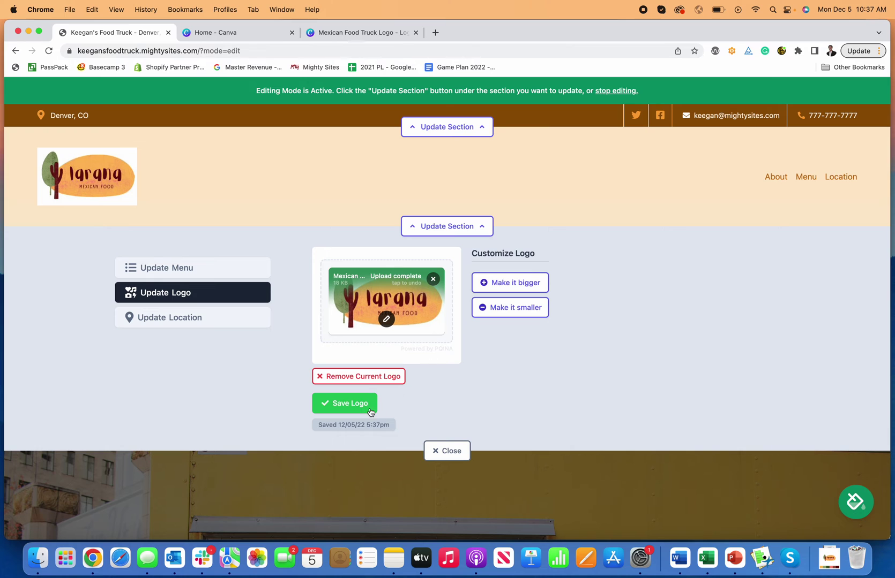
pyautogui.click(346, 404)
pyautogui.click(449, 456)
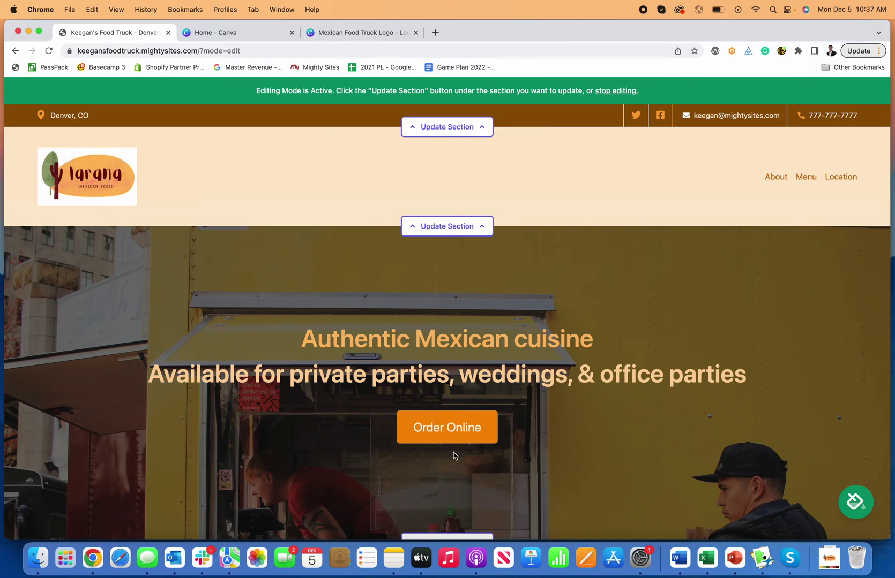
pyautogui.scroll(-3, 393, 372)
pyautogui.scroll(-6, 452, 310)
pyautogui.scroll(-15, 449, 315)
pyautogui.scroll(2, 449, 315)
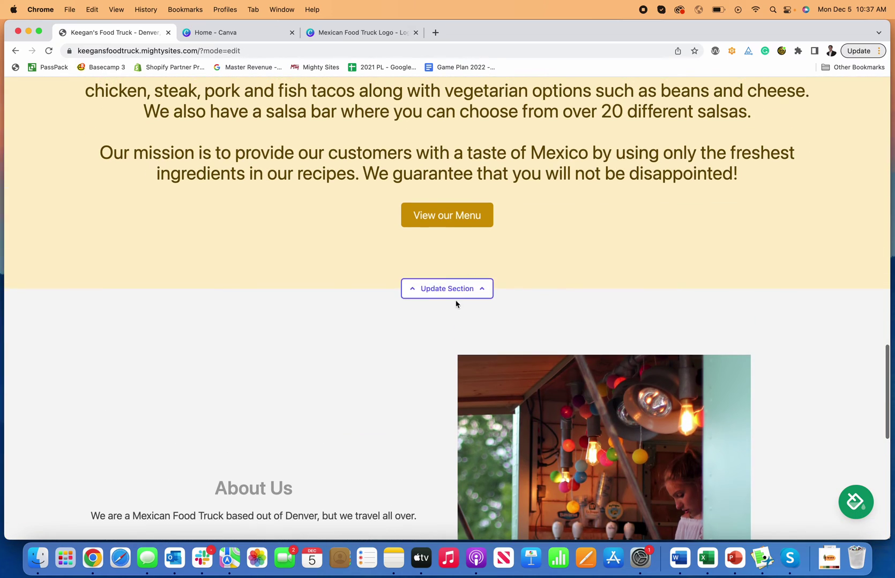
pyautogui.scroll(13, 467, 228)
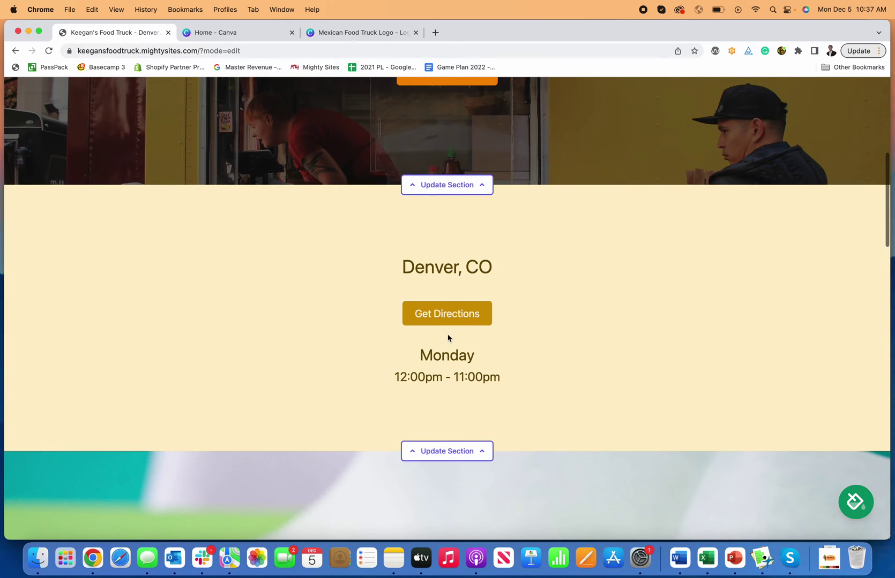
pyautogui.scroll(3, 451, 323)
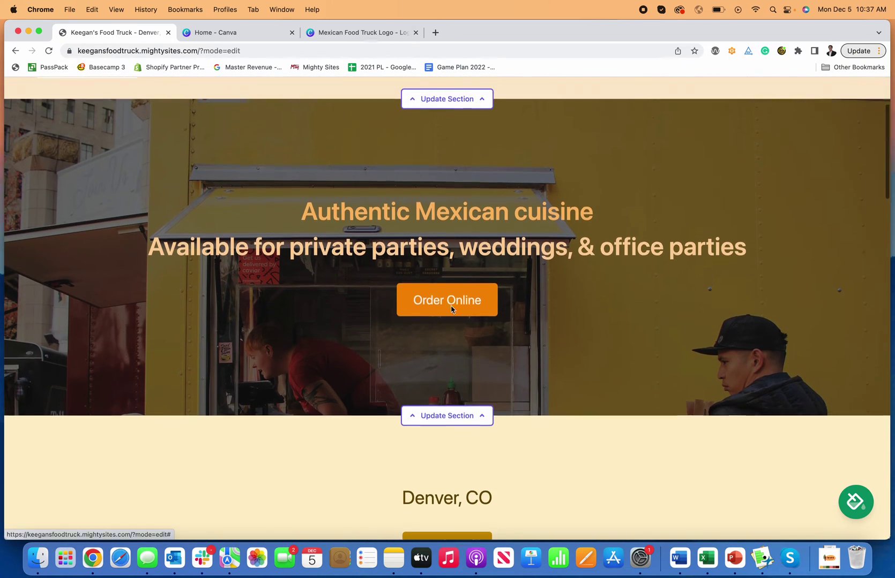
pyautogui.scroll(-1, 452, 310)
pyautogui.scroll(2, 451, 310)
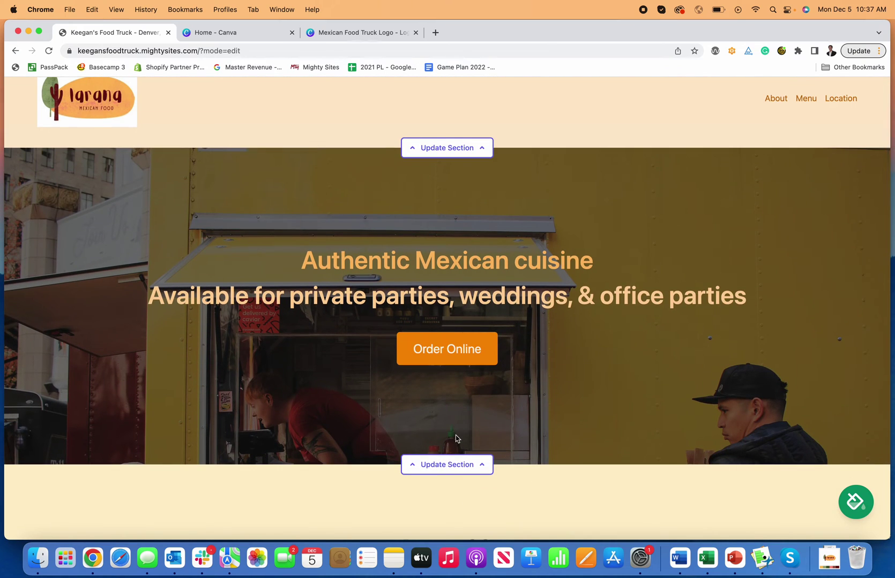
pyautogui.scroll(-2, 456, 438)
# Set the location section's action button text to 'Common Locations' and save it
pyautogui.scroll(-5, 460, 410)
pyautogui.click(459, 412)
pyautogui.click(218, 281)
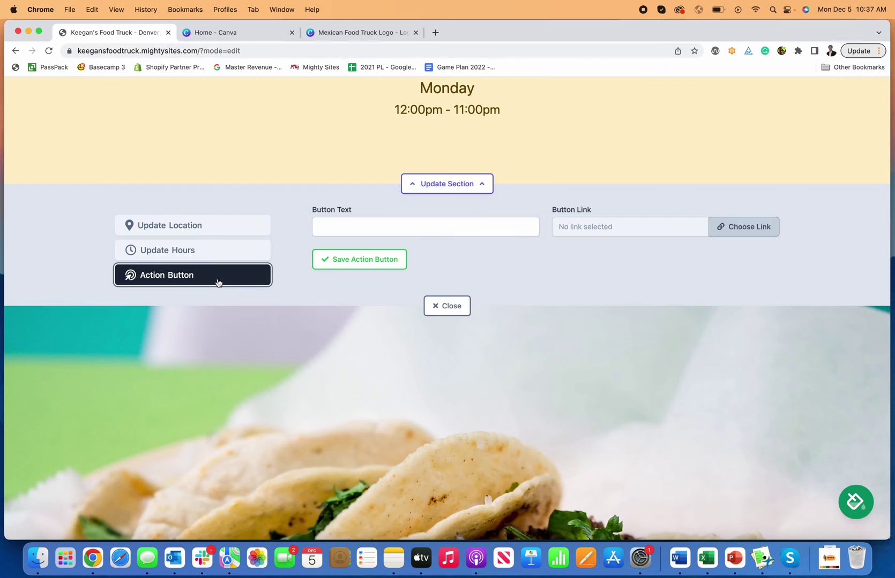
pyautogui.scroll(5, 384, 236)
pyautogui.scroll(-5, 385, 240)
pyautogui.scroll(3, 435, 279)
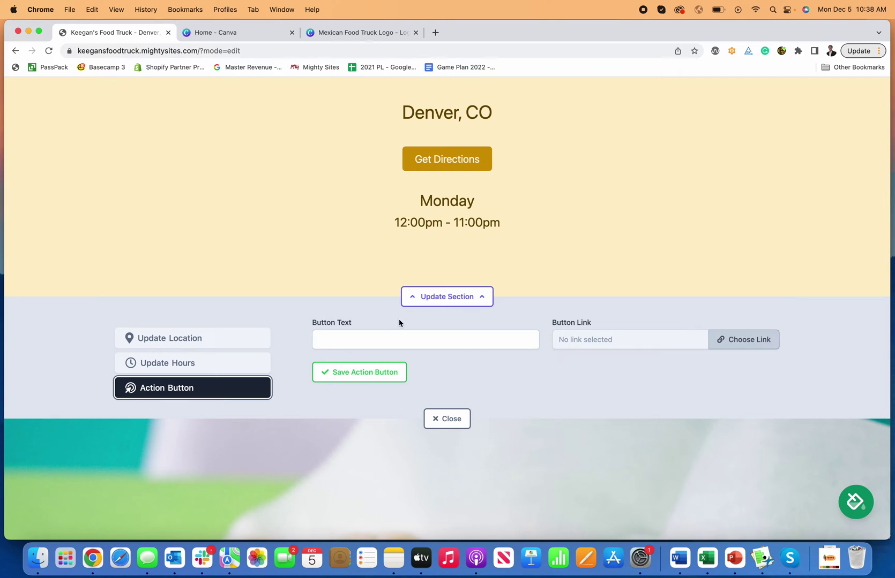
pyautogui.click(353, 344)
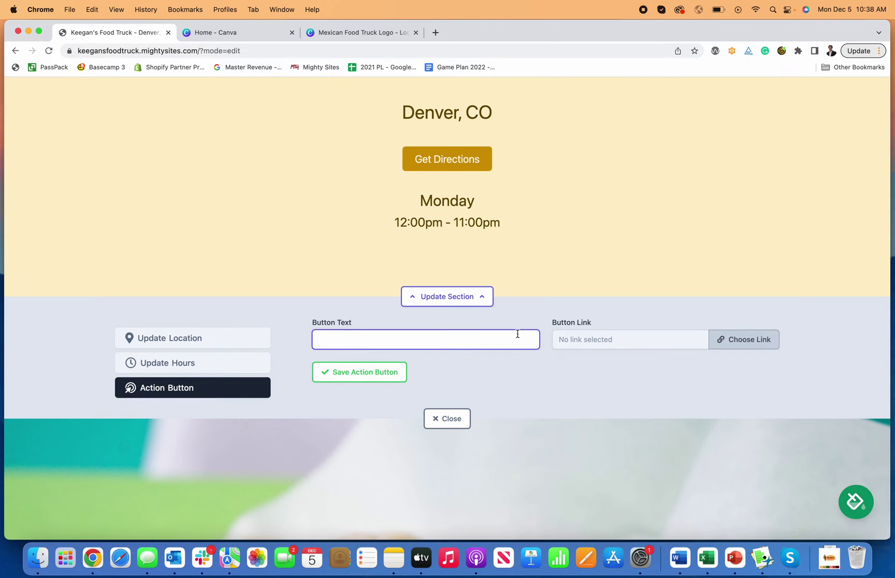
pyautogui.write('Common L')
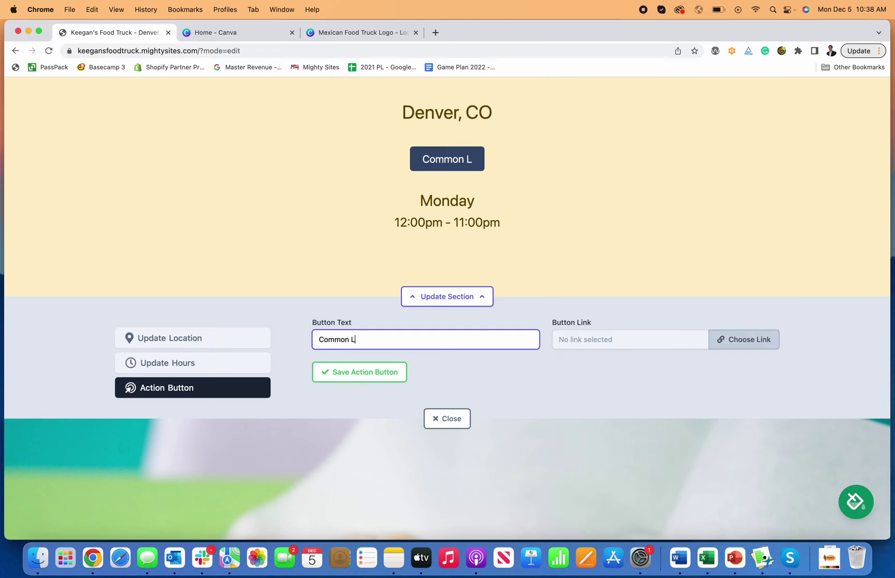
pyautogui.write('ocations')
pyautogui.click(386, 375)
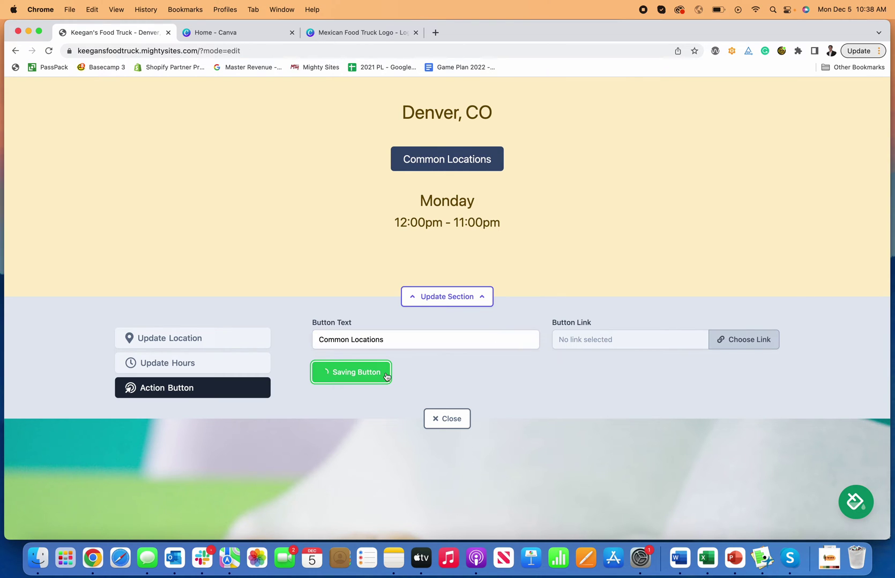
# Check the button's PDF link option, cancel it, and save the action button again
pyautogui.click(752, 341)
pyautogui.click(544, 280)
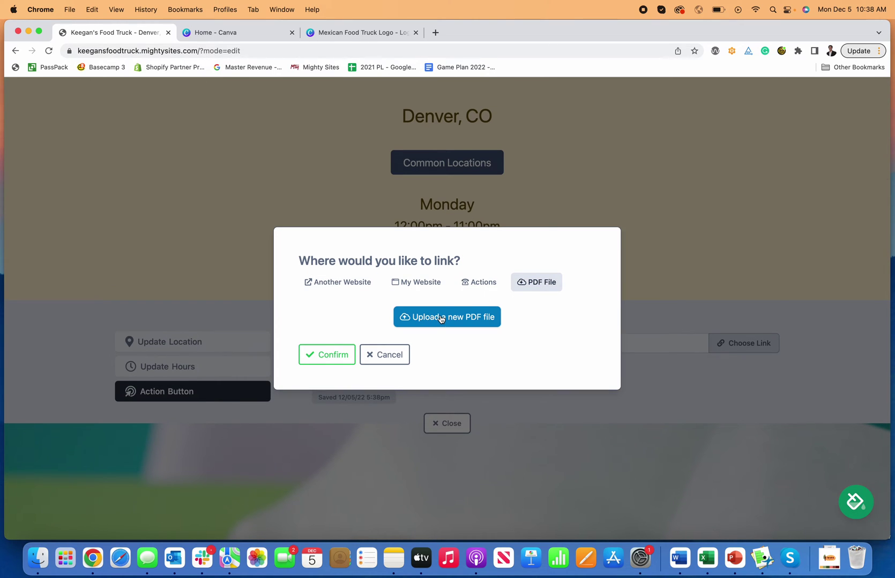
pyautogui.click(394, 354)
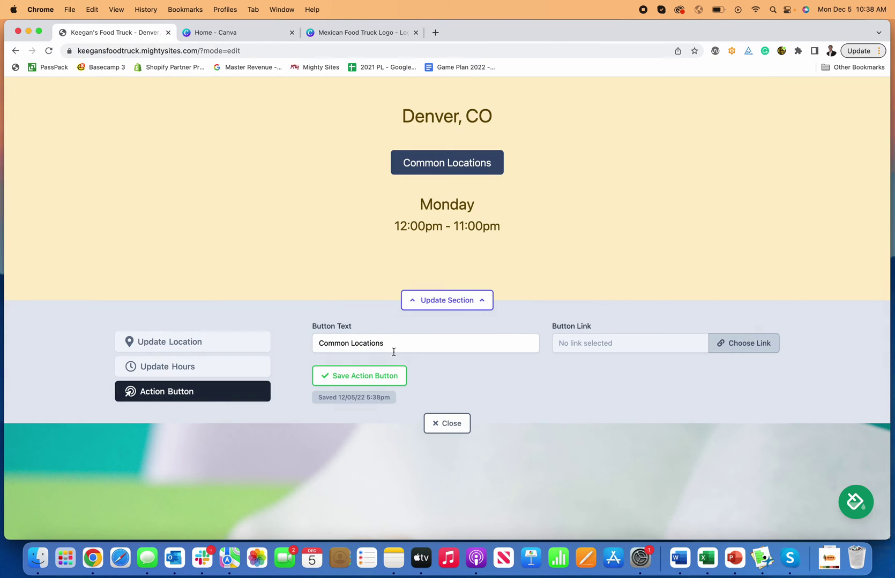
pyautogui.click(385, 377)
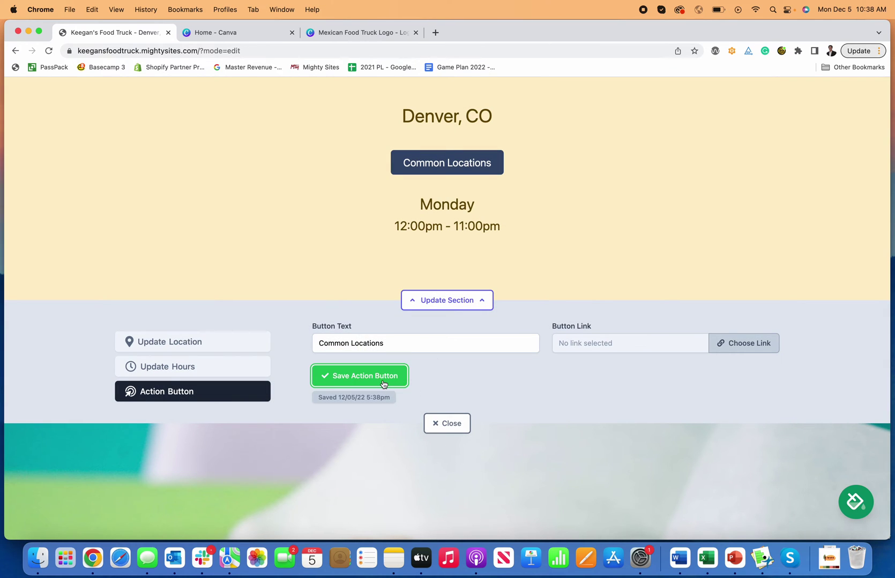
pyautogui.click(459, 306)
pyautogui.click(455, 306)
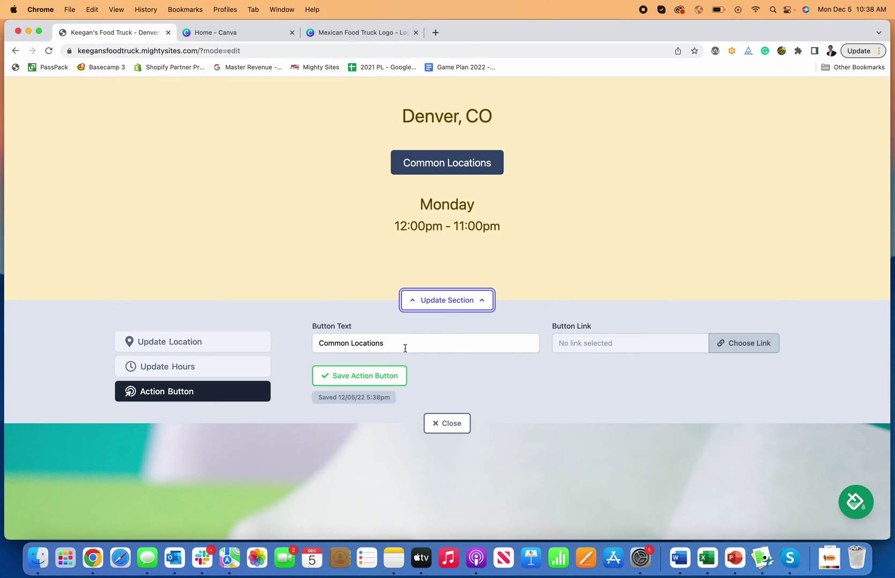
# Link the location button to the Click to Call action
pyautogui.click(738, 346)
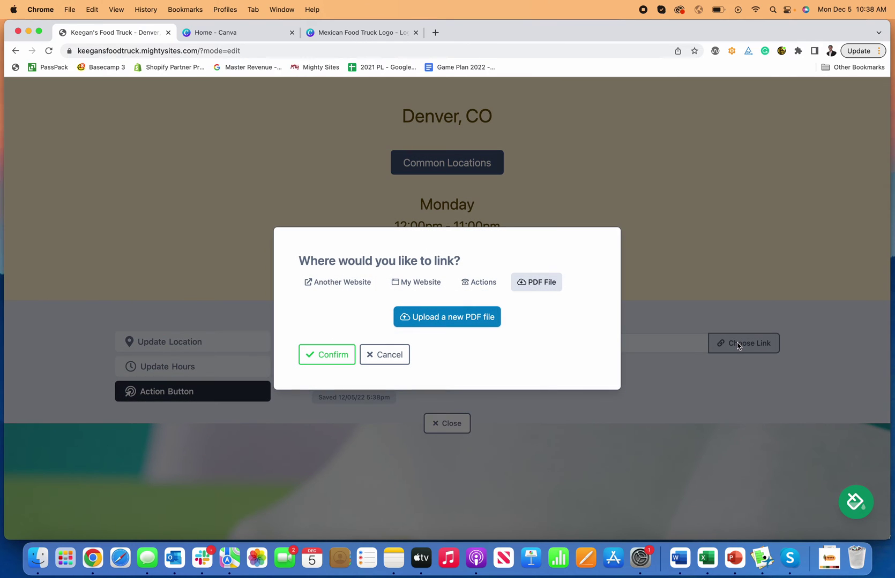
pyautogui.click(426, 284)
pyautogui.click(338, 281)
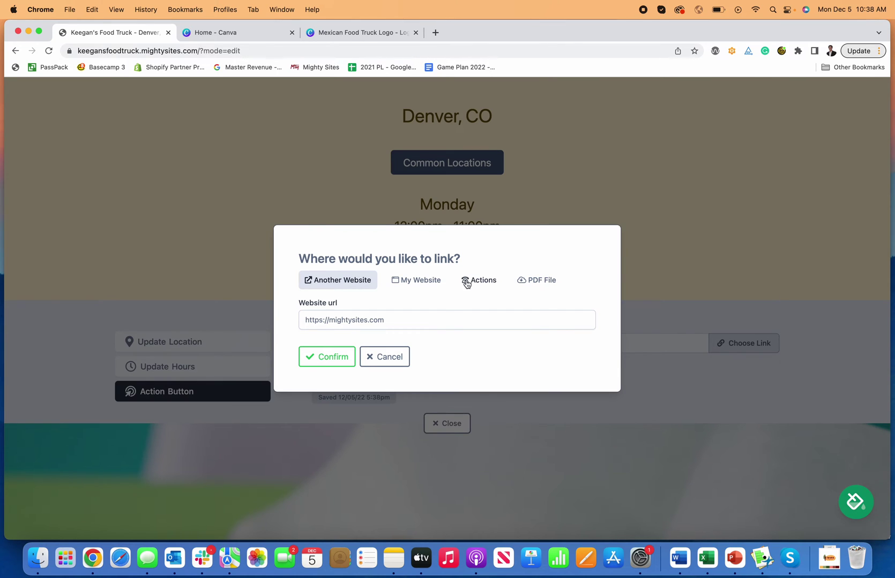
pyautogui.click(463, 285)
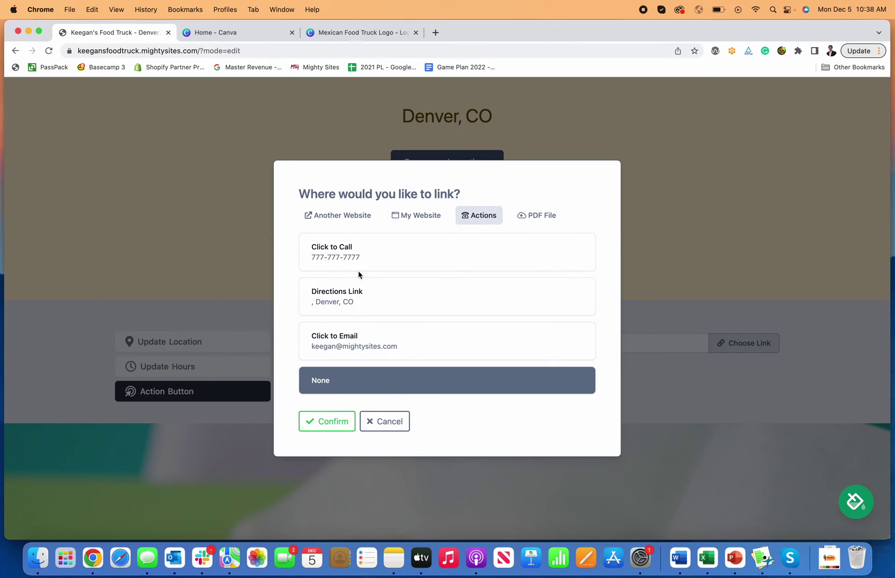
pyautogui.click(357, 263)
pyautogui.click(327, 422)
# Change the button label to 'FIND US TODAY' and save the action button
pyautogui.click(401, 346)
pyautogui.hotkey('alt', 'shift', 'Left')
pyautogui.hotkey('alt', 'shift', 'Left')
pyautogui.write('FIND US TODAY')
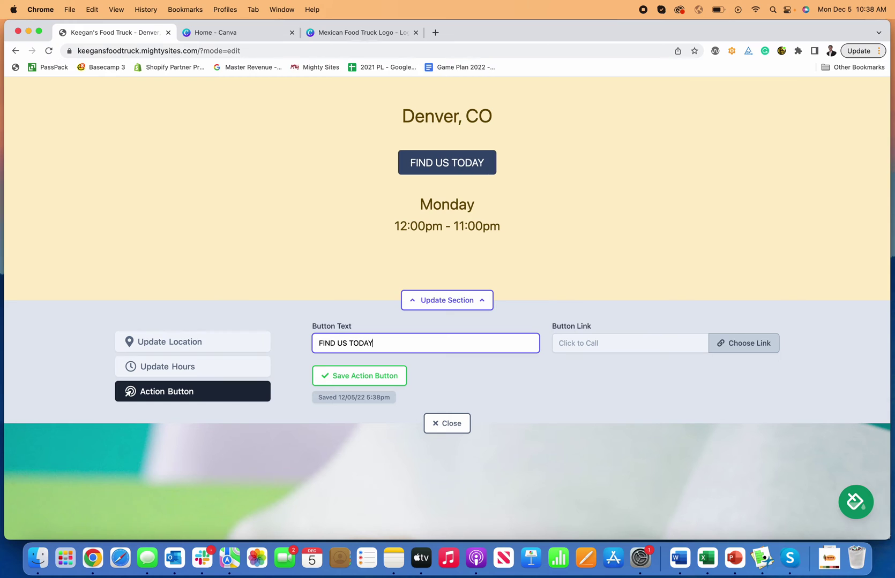
pyautogui.click(347, 378)
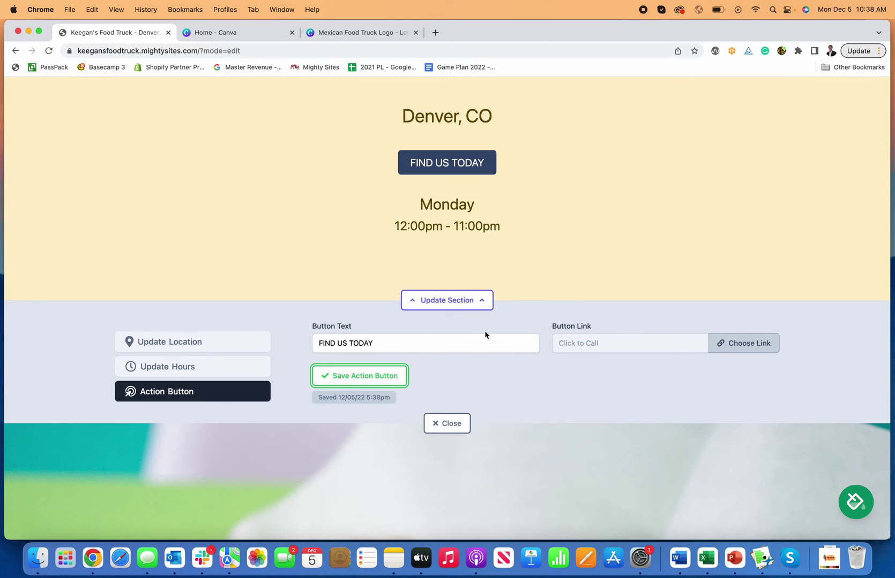
# Close the location editor and open the hero section's editing form
pyautogui.scroll(-3, 390, 386)
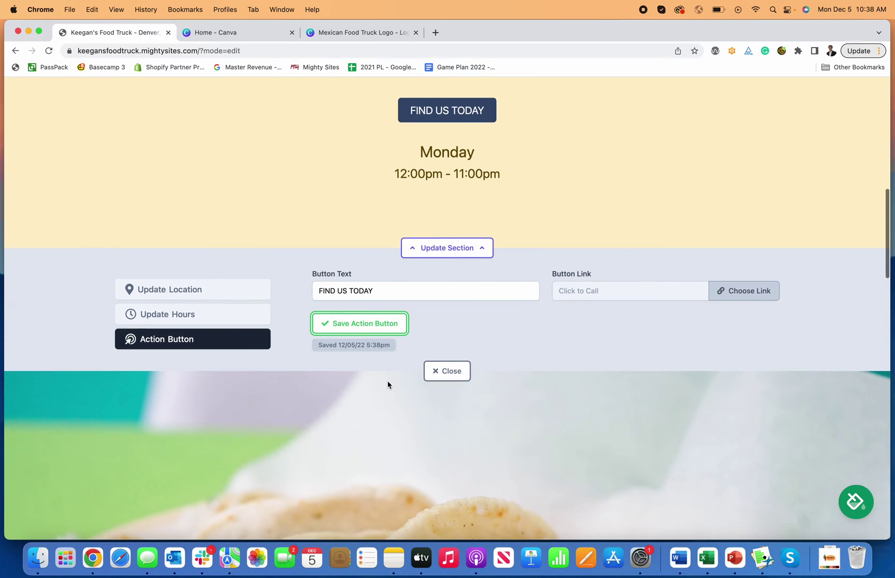
pyautogui.click(447, 350)
pyautogui.scroll(5, 453, 279)
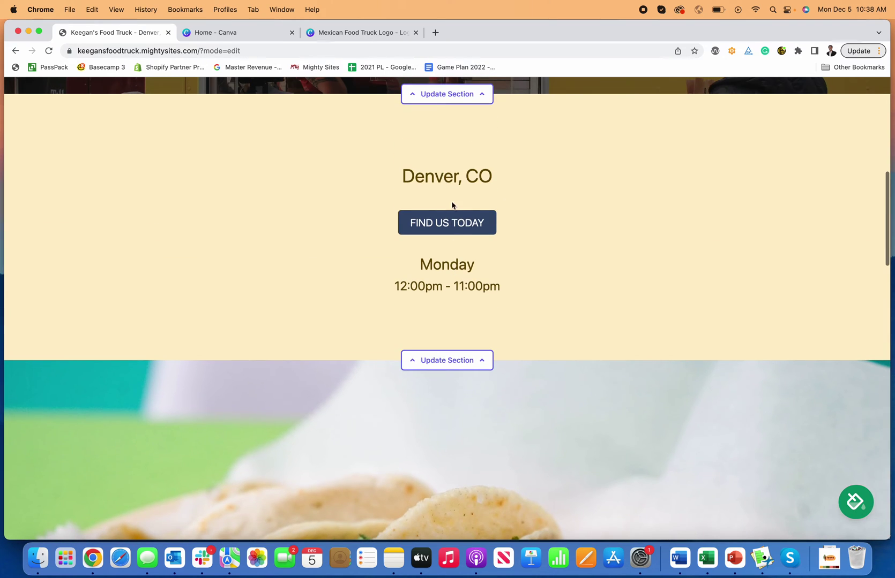
pyautogui.scroll(7, 455, 274)
pyautogui.scroll(-2, 467, 339)
pyautogui.click(467, 405)
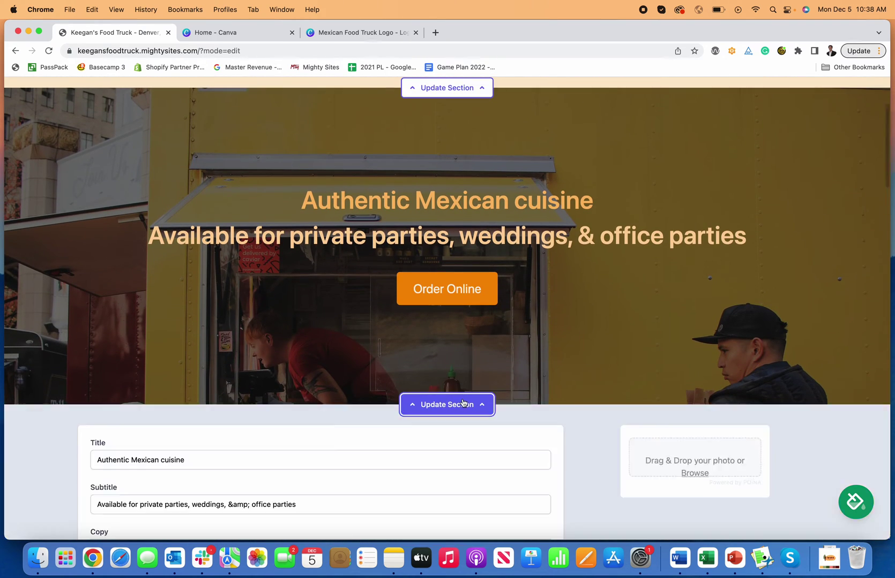
pyautogui.scroll(-3, 467, 387)
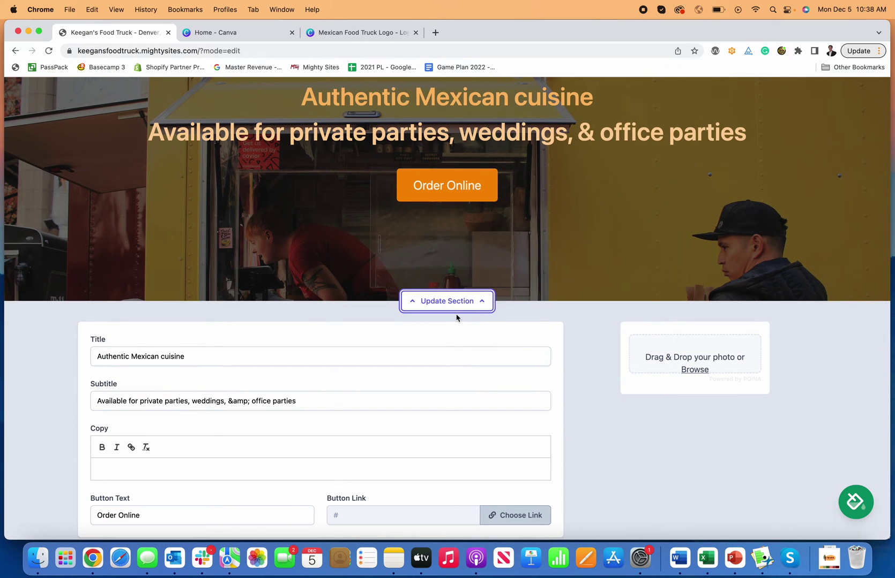
pyautogui.scroll(-1, 466, 327)
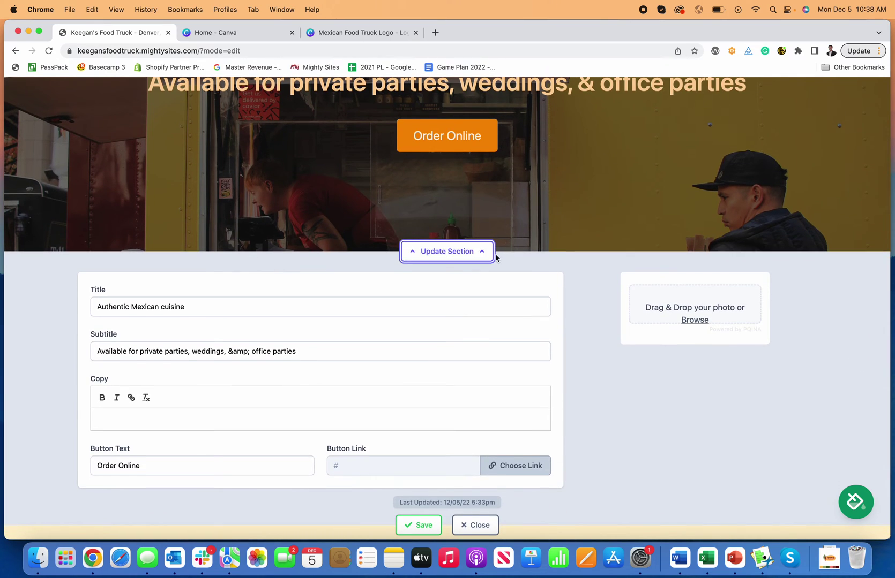
pyautogui.scroll(-1, 496, 258)
pyautogui.scroll(4, 255, 403)
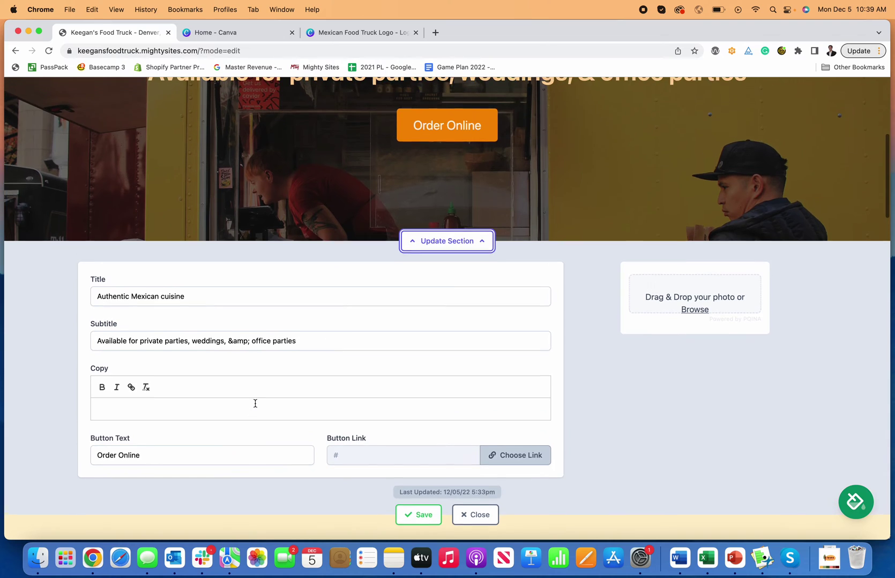
pyautogui.scroll(-2, 256, 404)
pyautogui.scroll(-3, 257, 403)
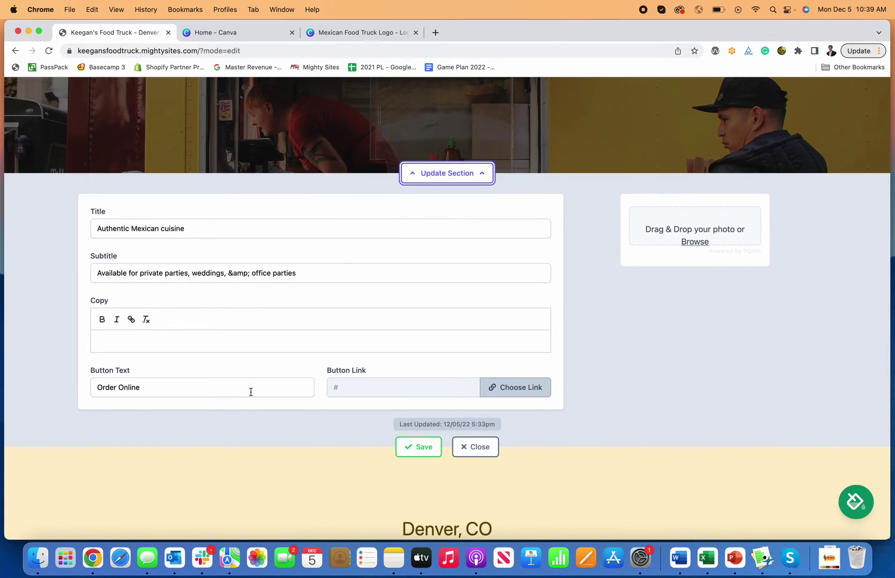
pyautogui.scroll(4, 251, 392)
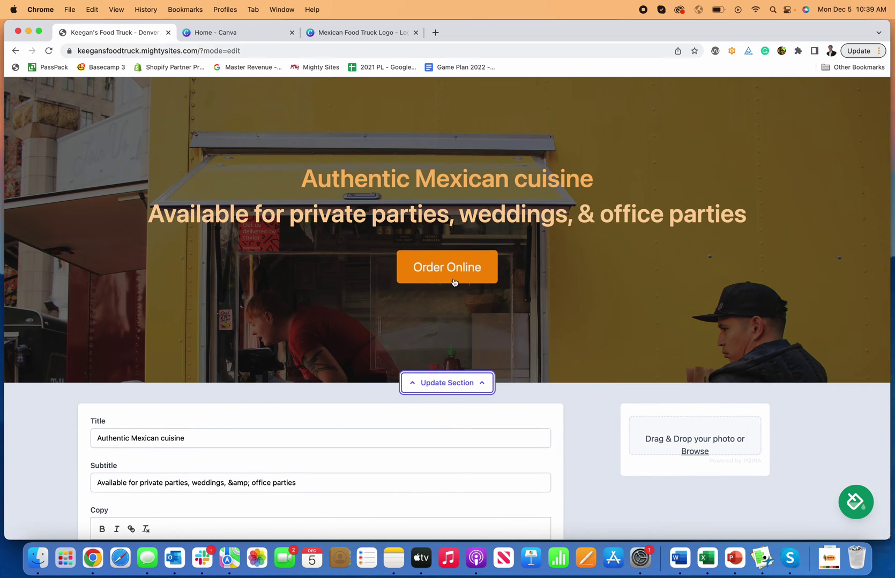
pyautogui.scroll(-5, 411, 308)
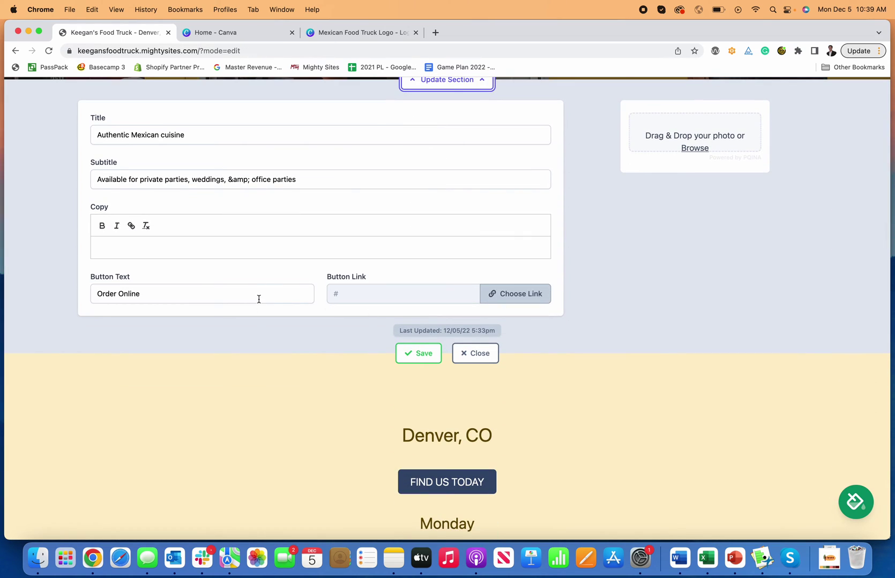
# Replace the hero button label with 'Cal' and review its link options without changing them
pyautogui.tripleClick(259, 299)
pyautogui.write('Call Us')
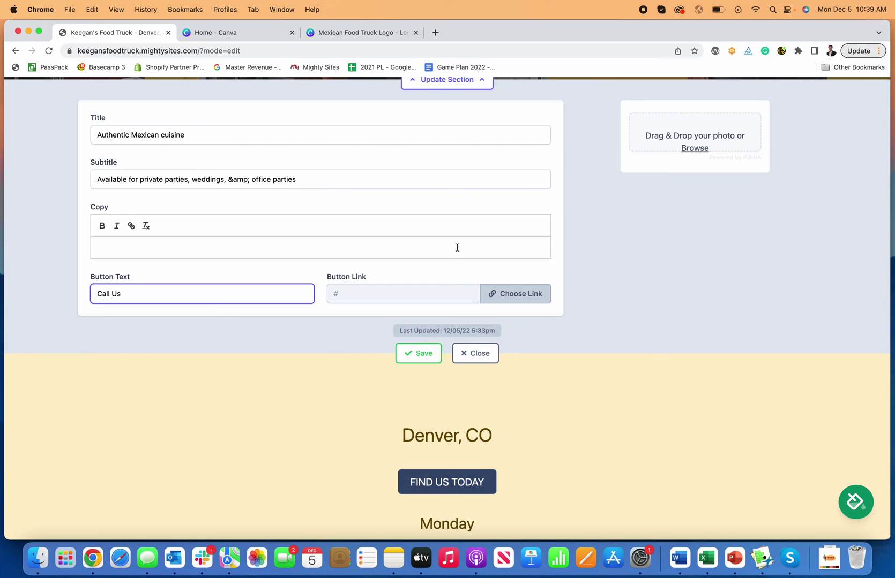
pyautogui.click(514, 294)
pyautogui.click(356, 284)
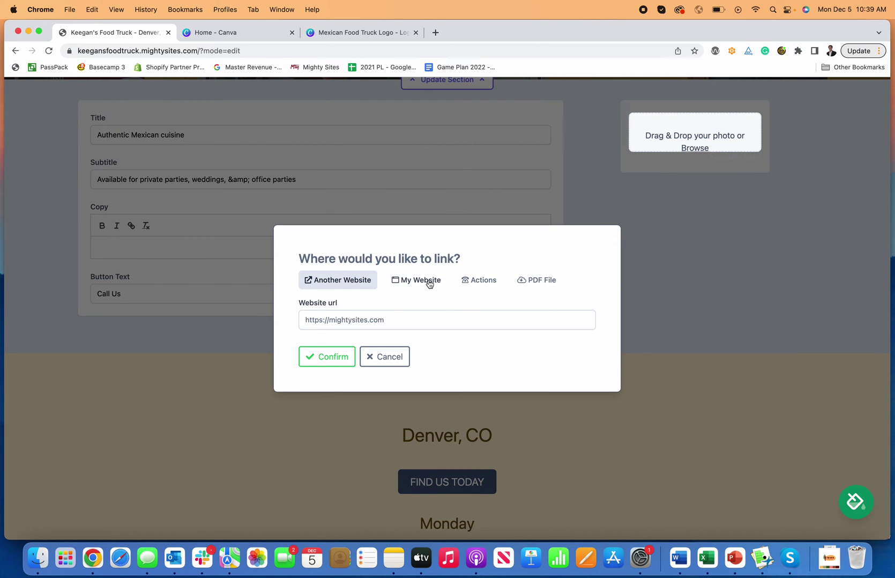
pyautogui.click(477, 281)
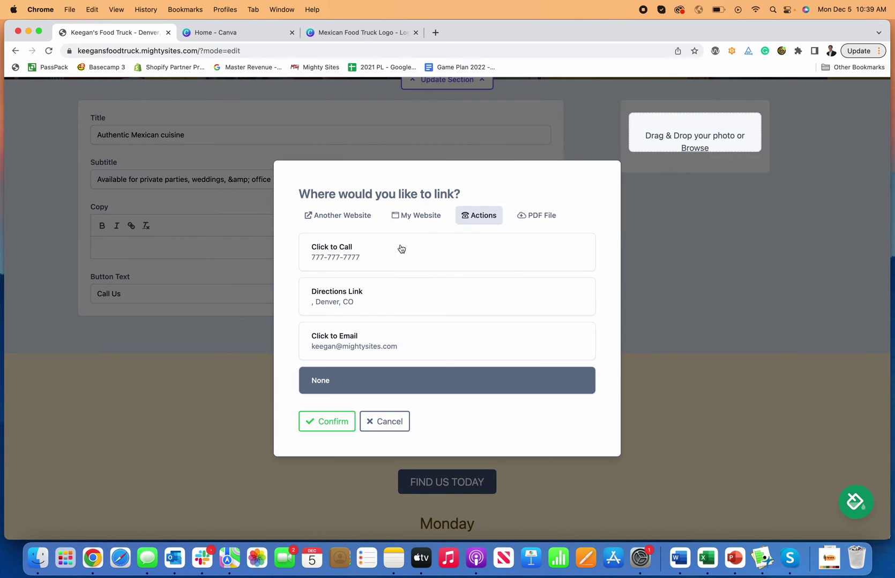
pyautogui.click(411, 219)
pyautogui.click(532, 283)
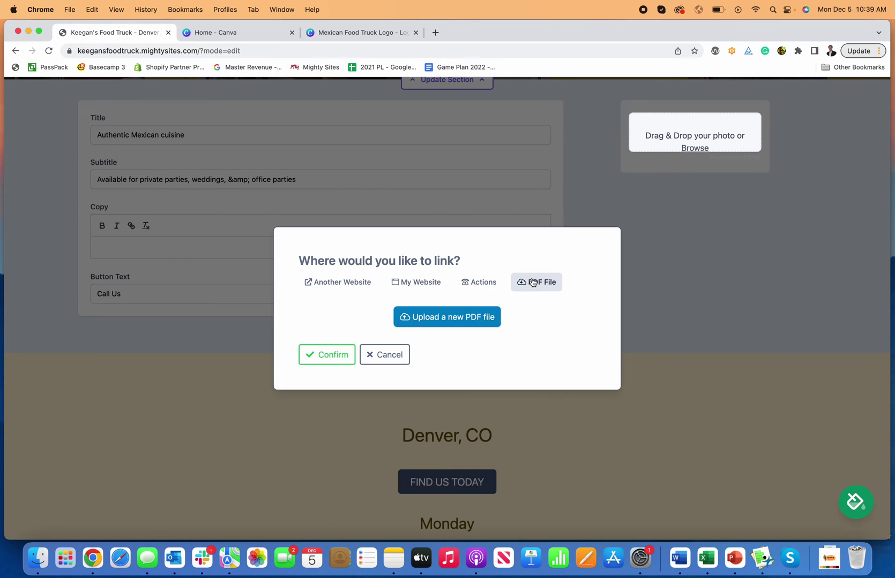
pyautogui.click(480, 286)
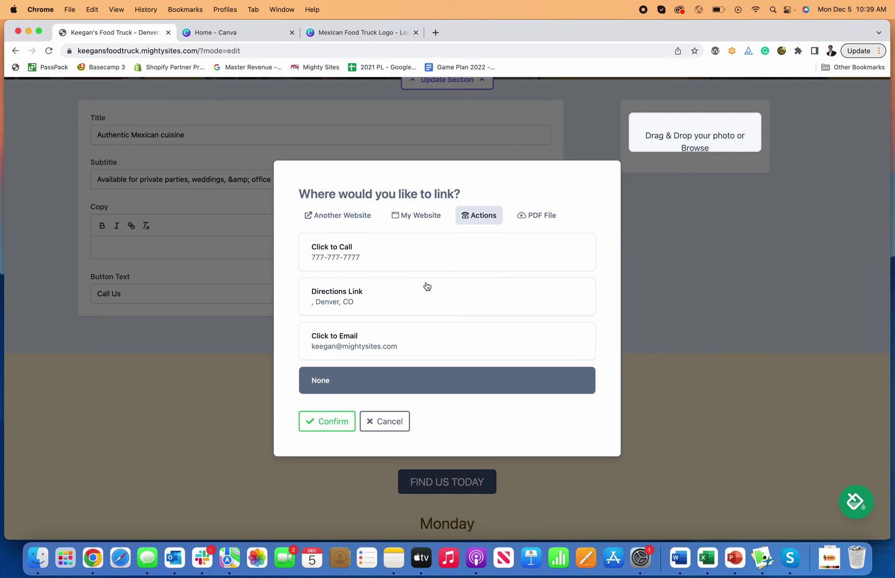
pyautogui.scroll(-1, 405, 207)
pyautogui.click(393, 282)
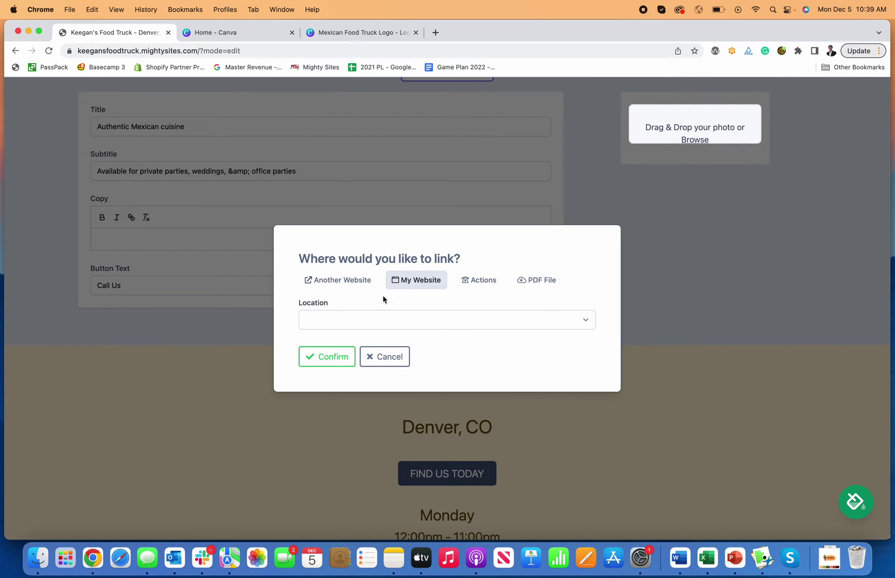
pyautogui.click(383, 358)
# Clear the hero button's label entirely and save the hero section
pyautogui.doubleClick(244, 288)
pyautogui.press('XF86AudioLowerVolume')
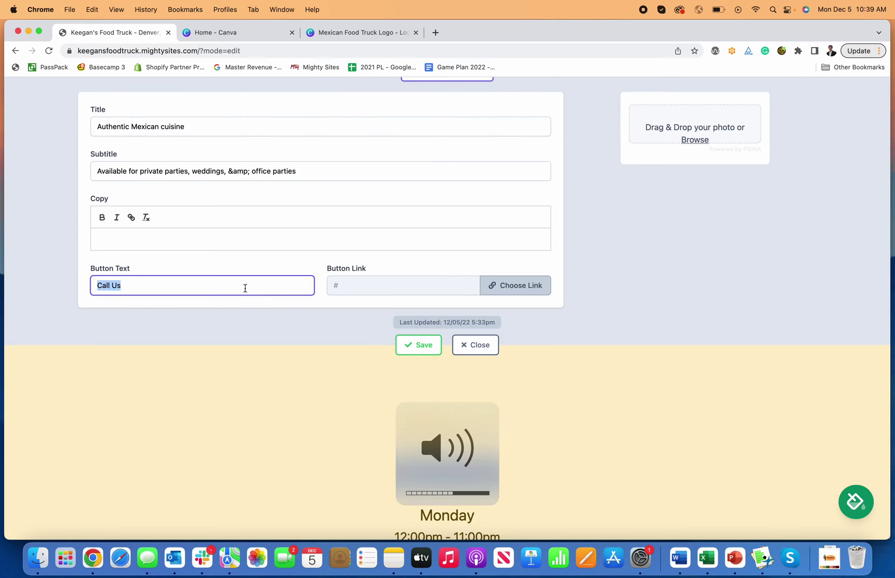
pyautogui.click(421, 347)
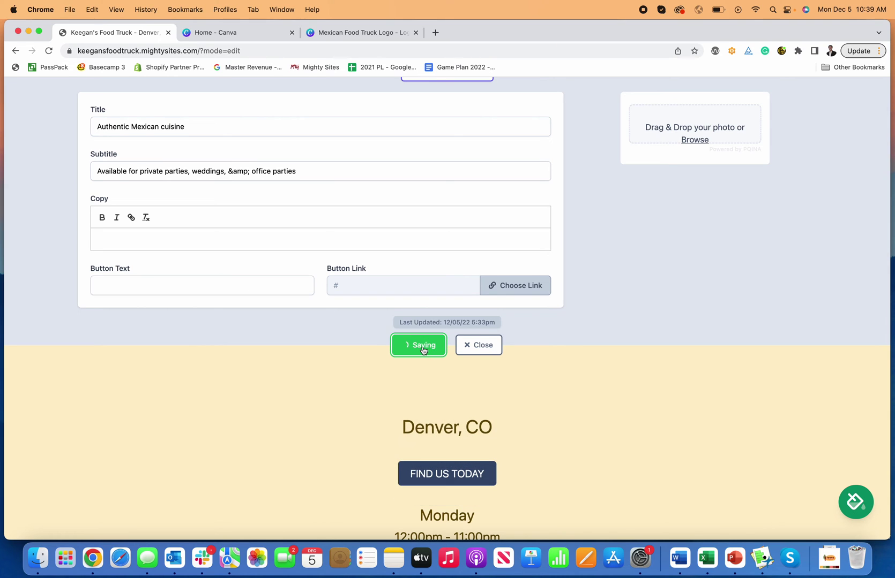
# Capitalise the hero title to 'Authentic Mexican Cuisine' and save it
pyautogui.click(480, 347)
pyautogui.scroll(5, 484, 352)
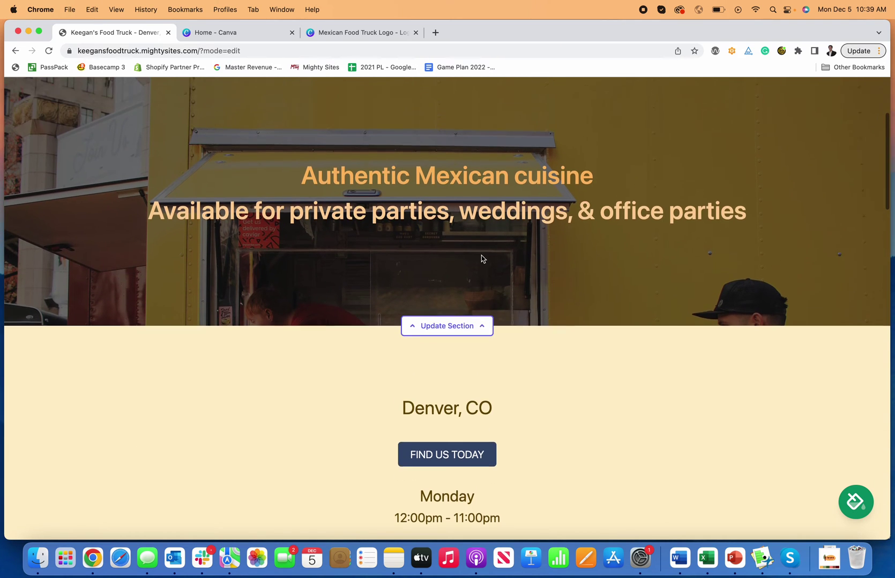
pyautogui.scroll(-2, 481, 256)
pyautogui.scroll(3, 481, 256)
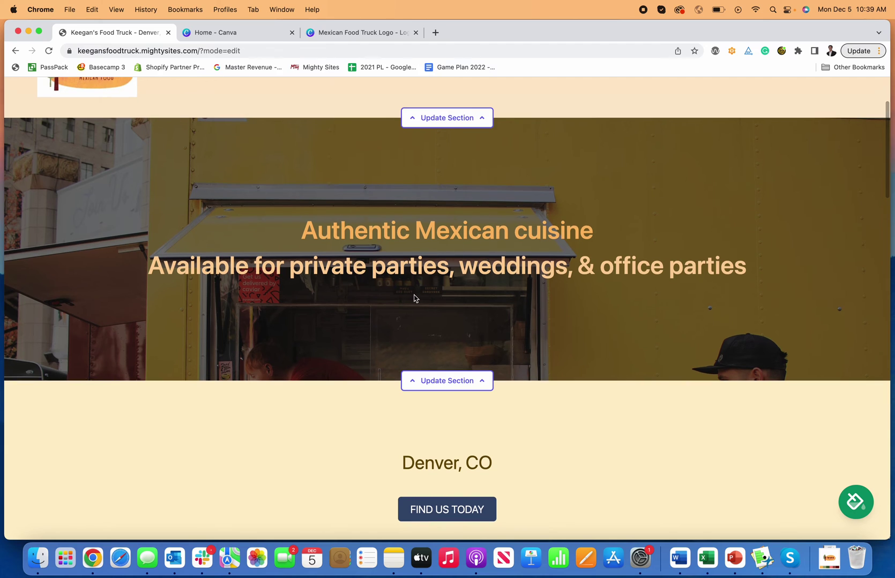
pyautogui.scroll(3, 413, 298)
pyautogui.scroll(-2, 533, 334)
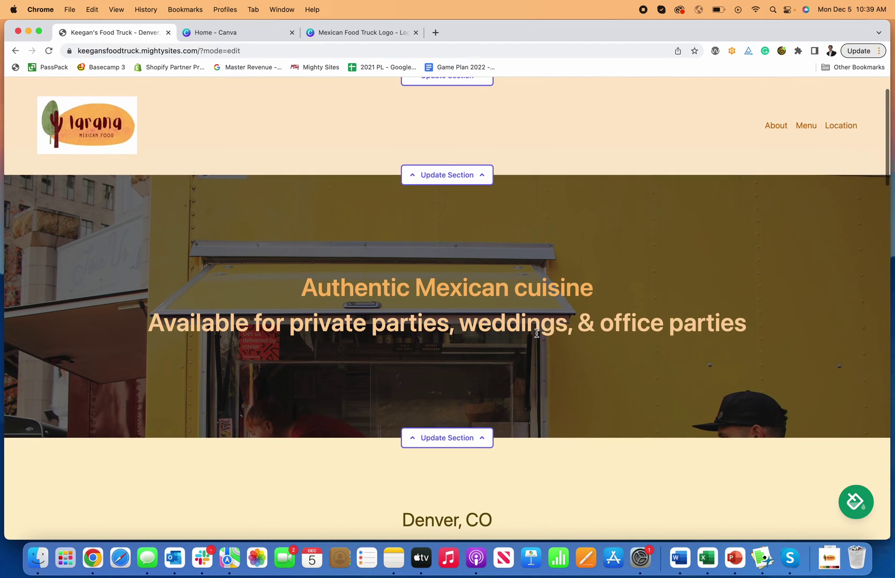
pyautogui.scroll(-1, 534, 333)
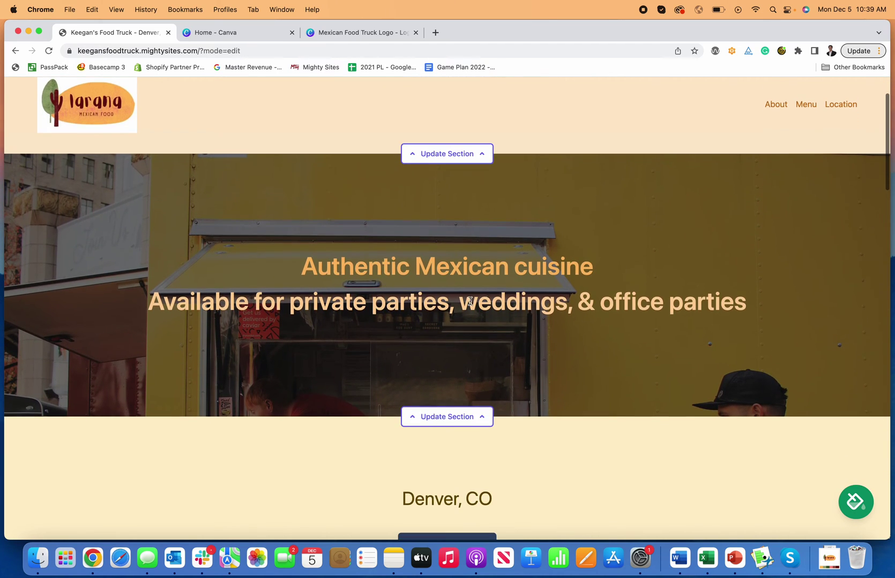
pyautogui.click(470, 416)
pyautogui.scroll(-5, 335, 375)
pyautogui.click(164, 343)
pyautogui.press('BackSpace')
pyautogui.write('Cuisine')
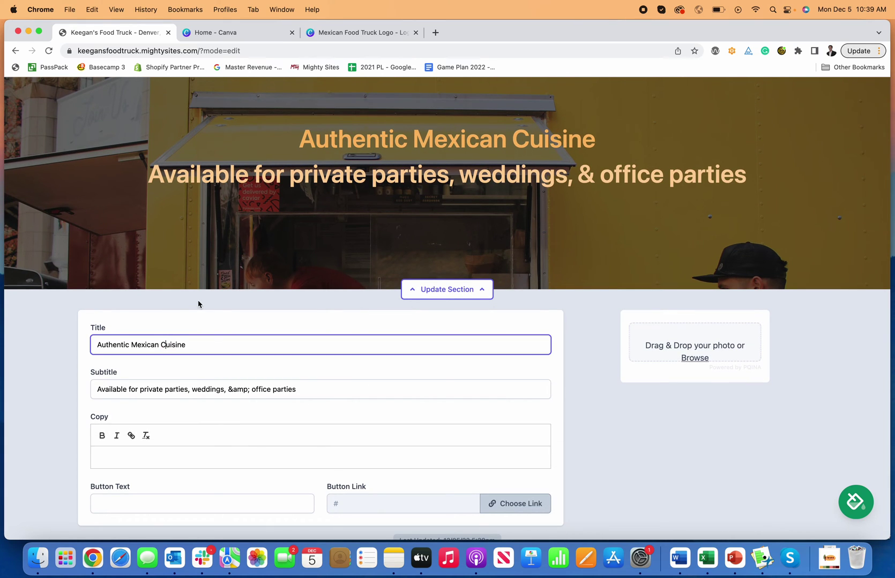
pyautogui.scroll(-3, 314, 278)
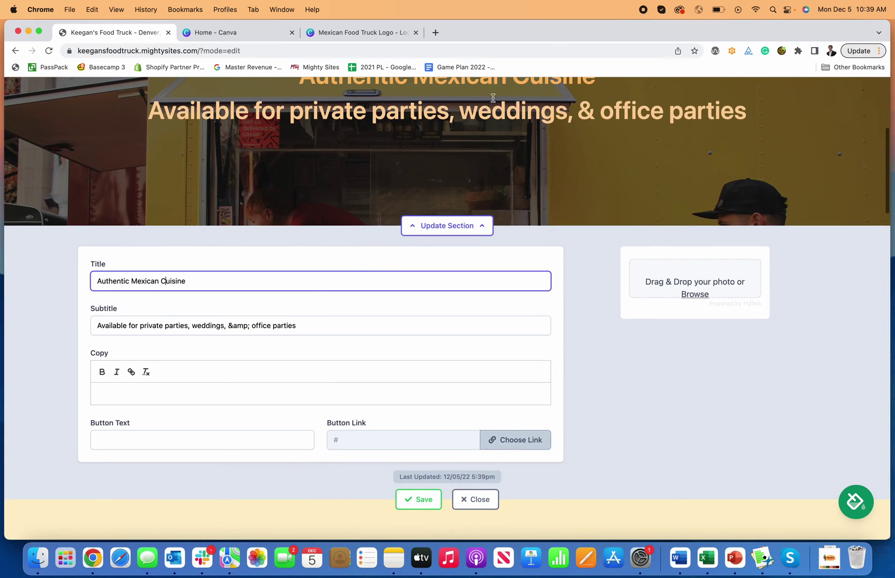
pyautogui.scroll(-3, 580, 262)
pyautogui.click(419, 440)
# Close the hero editor and scroll down to the intro section with View our Menu
pyautogui.click(470, 442)
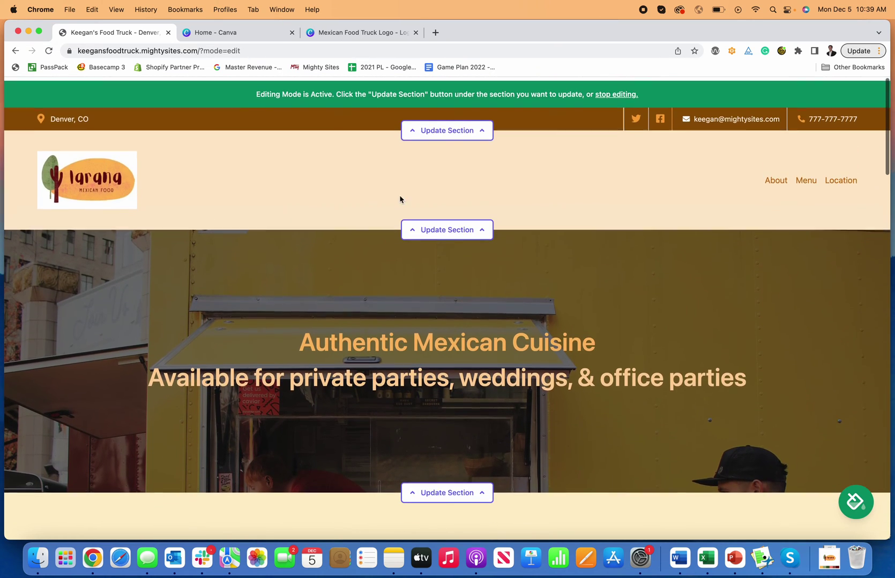
pyautogui.scroll(-10, 732, 252)
pyautogui.scroll(2, 732, 250)
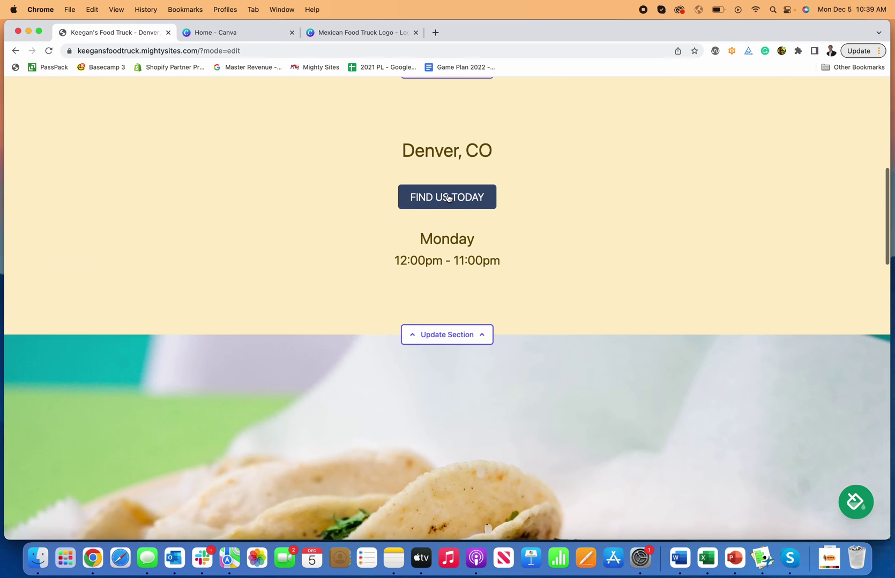
pyautogui.scroll(-15, 453, 199)
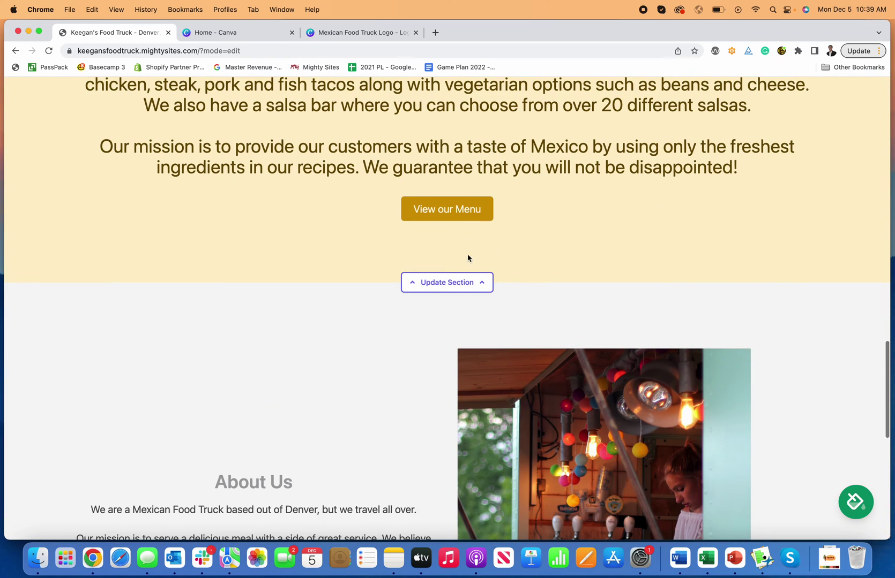
# Upload Mighty_Menu.pdf as a PDF File link for the View our Menu button and confirm it
pyautogui.click(467, 283)
pyautogui.scroll(-6, 467, 284)
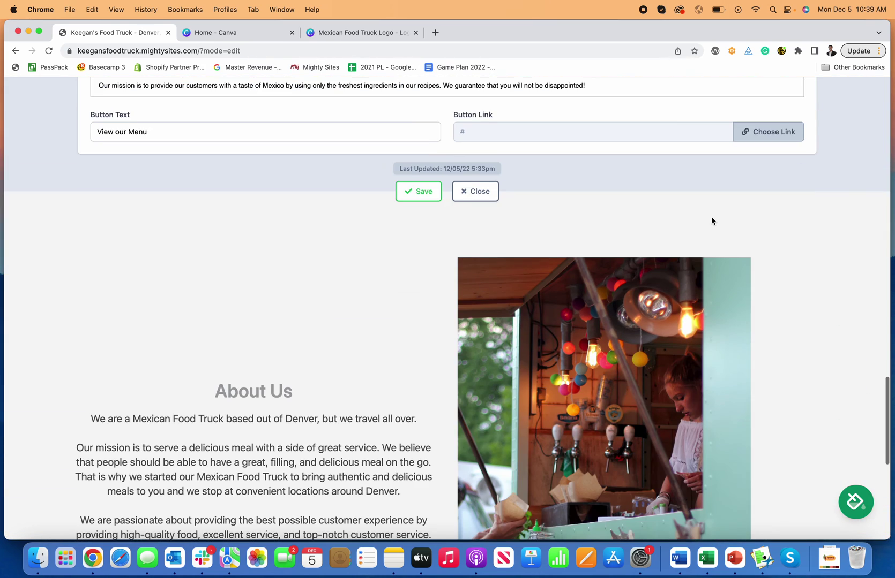
pyautogui.scroll(3, 711, 216)
pyautogui.click(767, 258)
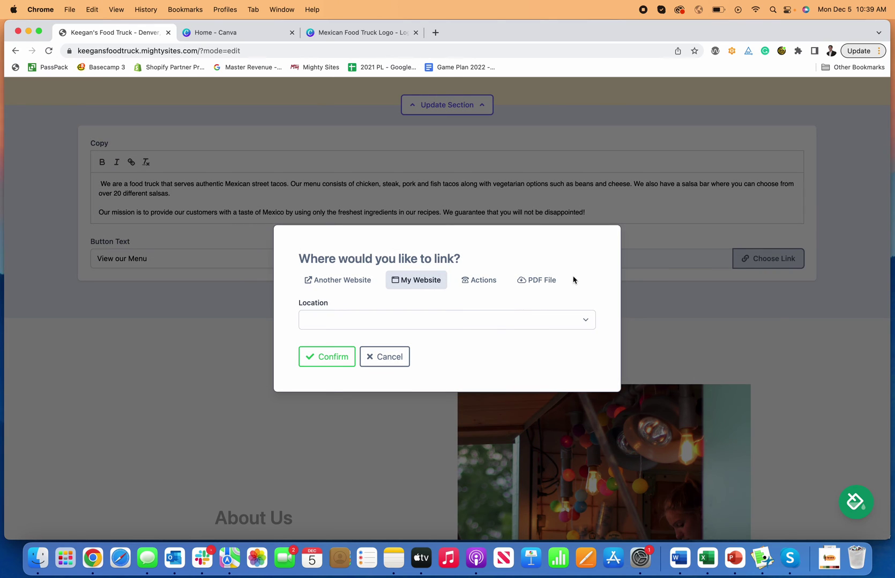
pyautogui.click(541, 283)
pyautogui.click(468, 320)
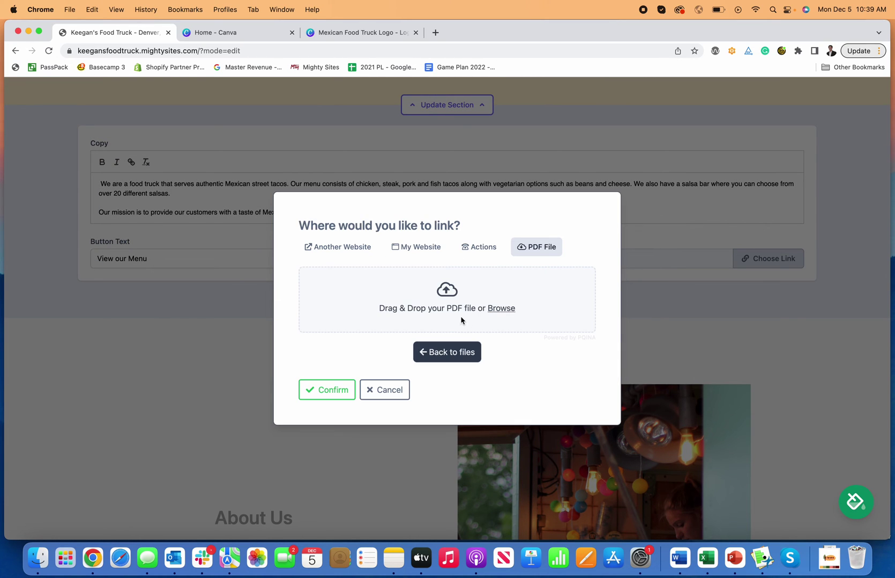
pyautogui.click(501, 309)
pyautogui.scroll(-5, 384, 267)
pyautogui.scroll(-10, 382, 268)
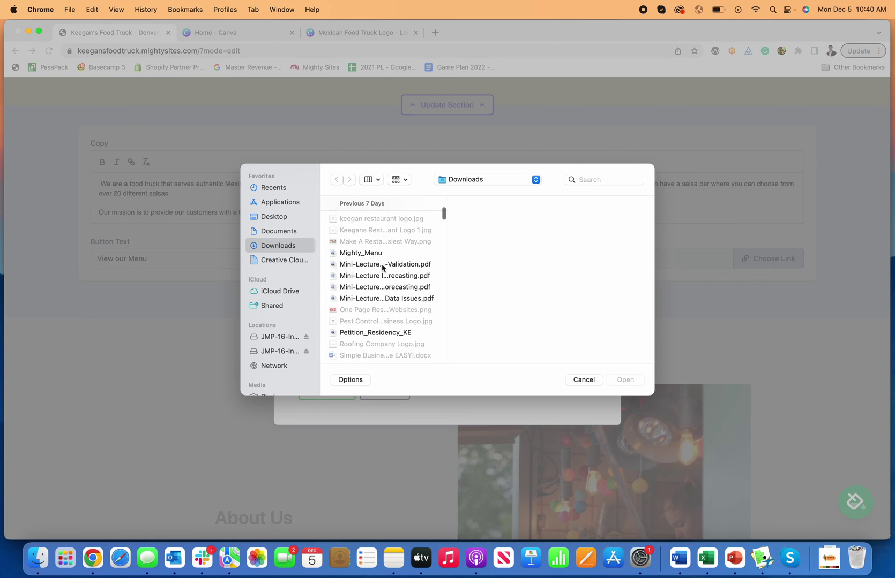
pyautogui.click(370, 254)
pyautogui.click(621, 379)
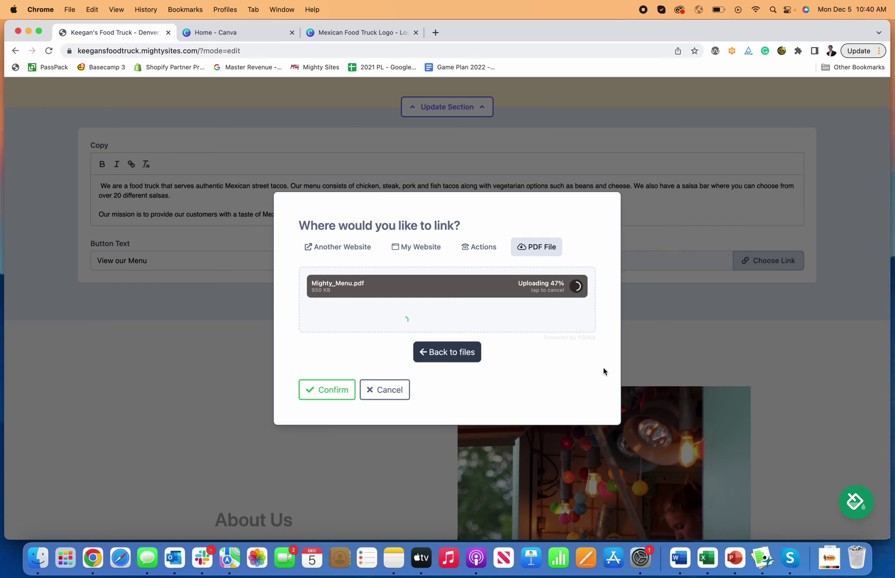
pyautogui.click(353, 376)
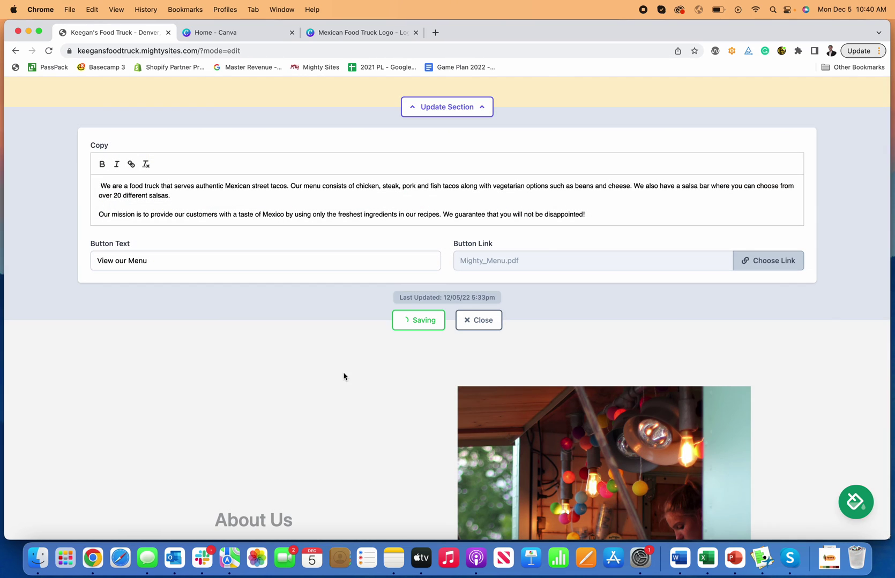
# Save the intro section, test that View our Menu opens the PDF, then close it
pyautogui.click(437, 324)
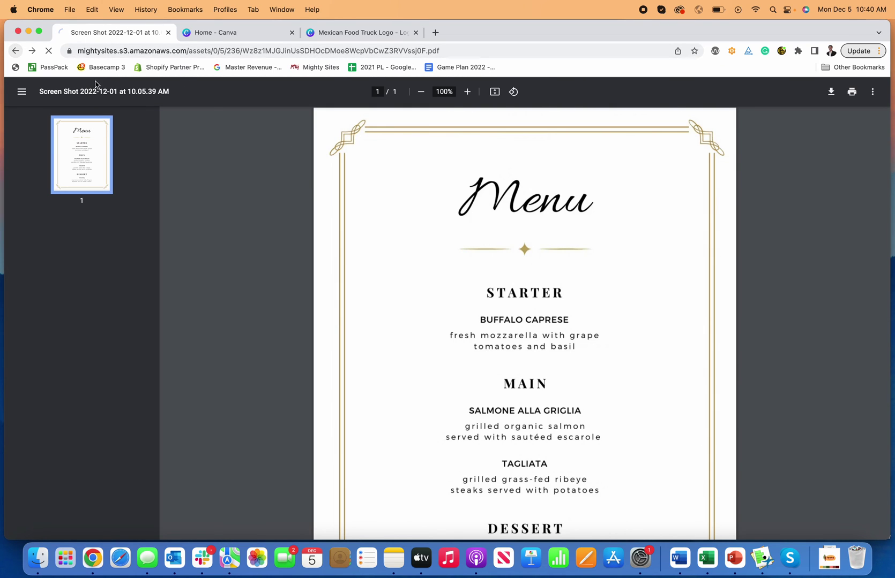
pyautogui.press('super+bracketleft')
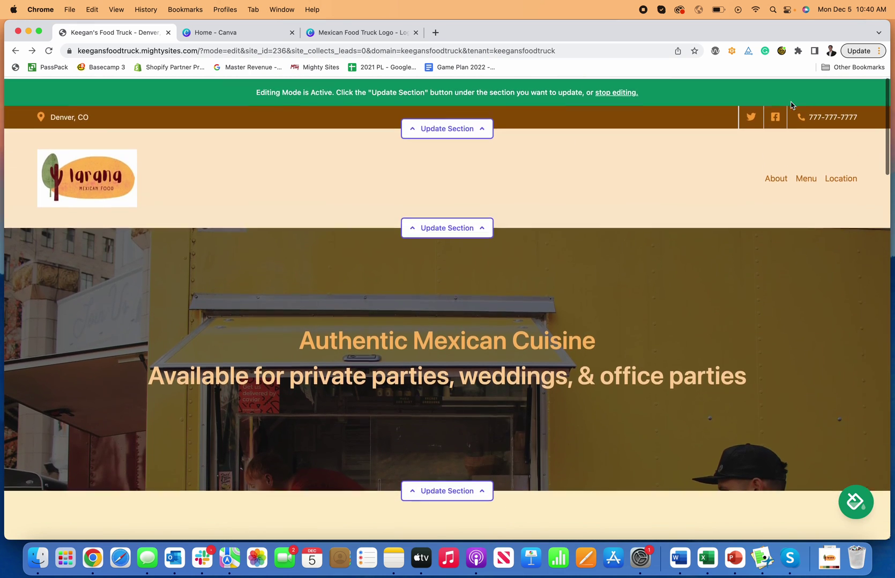
pyautogui.click(812, 176)
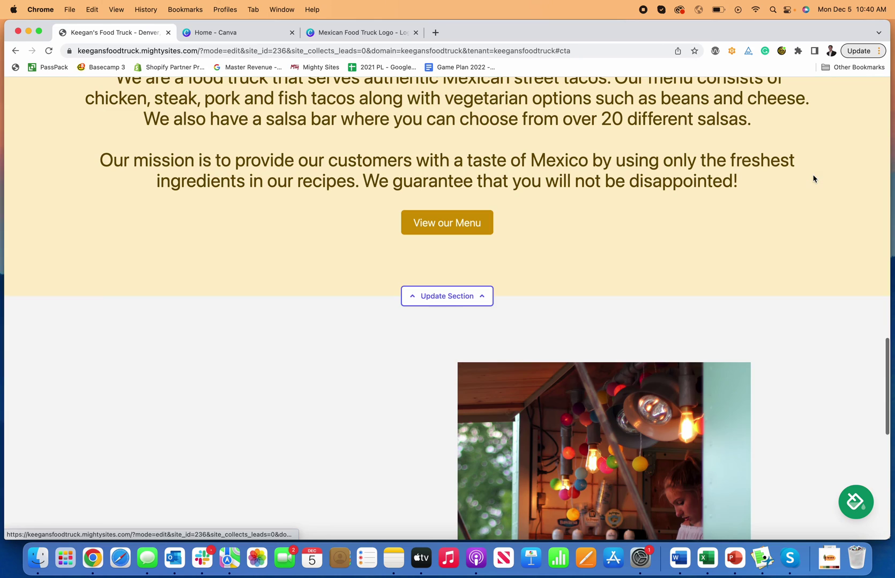
pyautogui.click(476, 225)
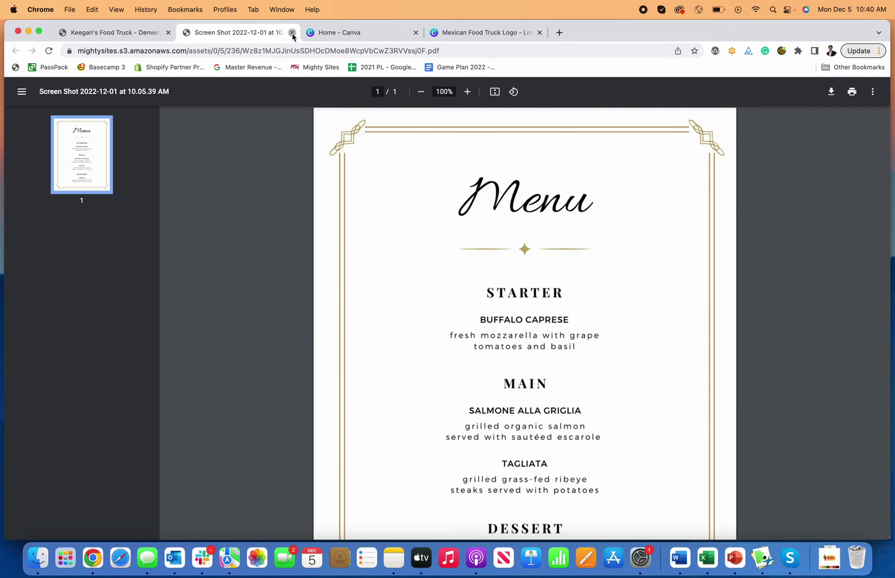
pyautogui.click(293, 33)
# Scroll through the food truck site in editing mode to review the changes
pyautogui.scroll(-6, 445, 268)
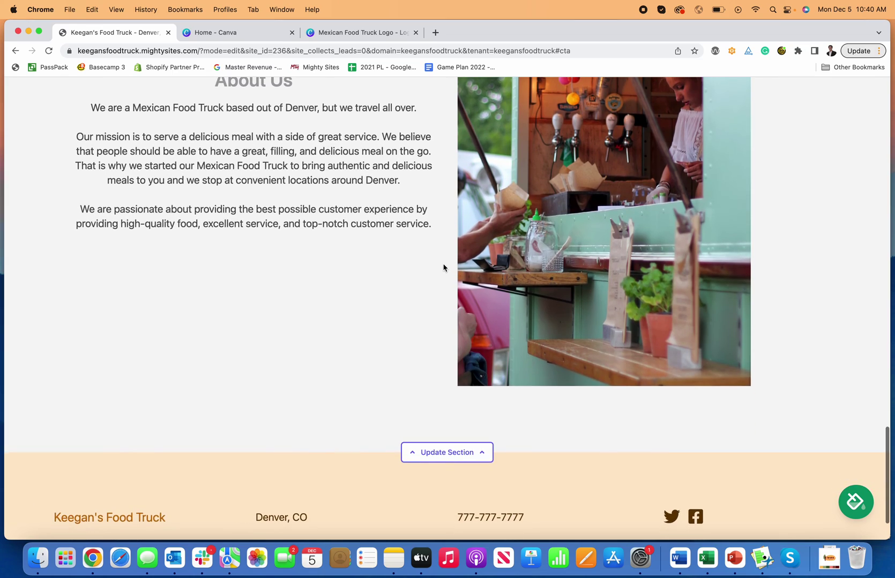
pyautogui.scroll(3, 445, 268)
pyautogui.scroll(-5, 658, 314)
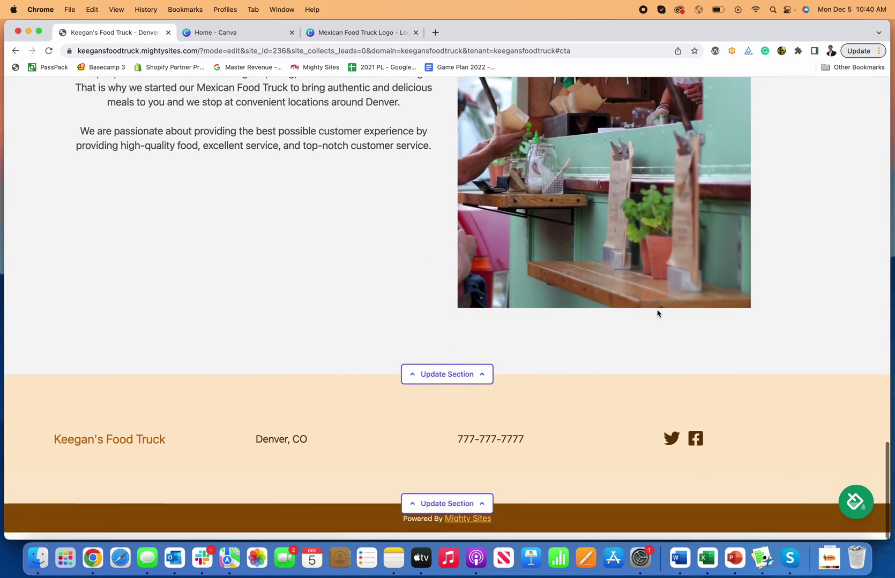
pyautogui.scroll(15, 658, 313)
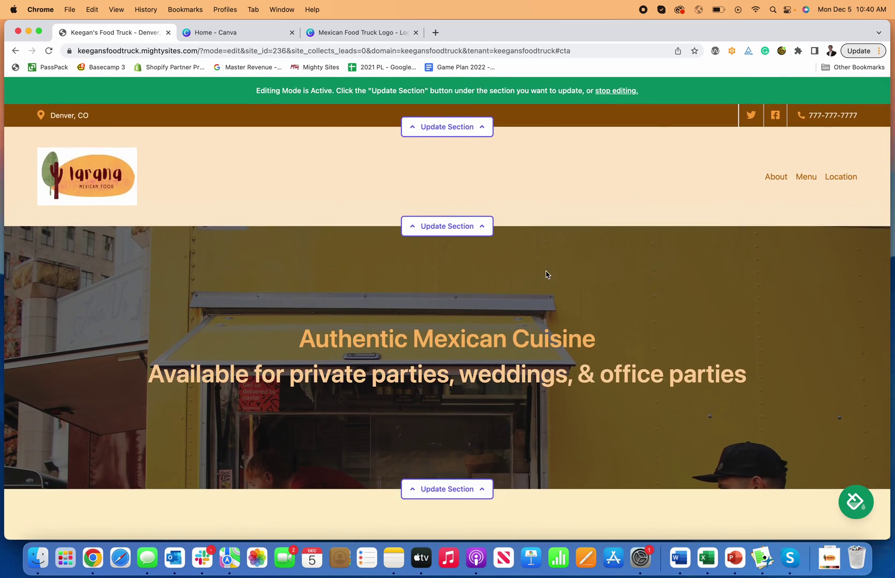
pyautogui.scroll(-15, 546, 274)
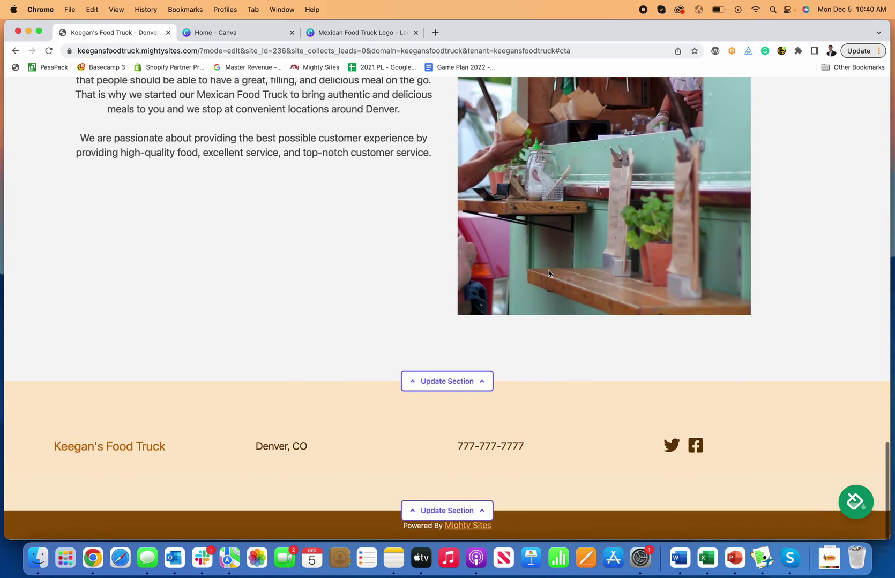
pyautogui.scroll(15, 547, 273)
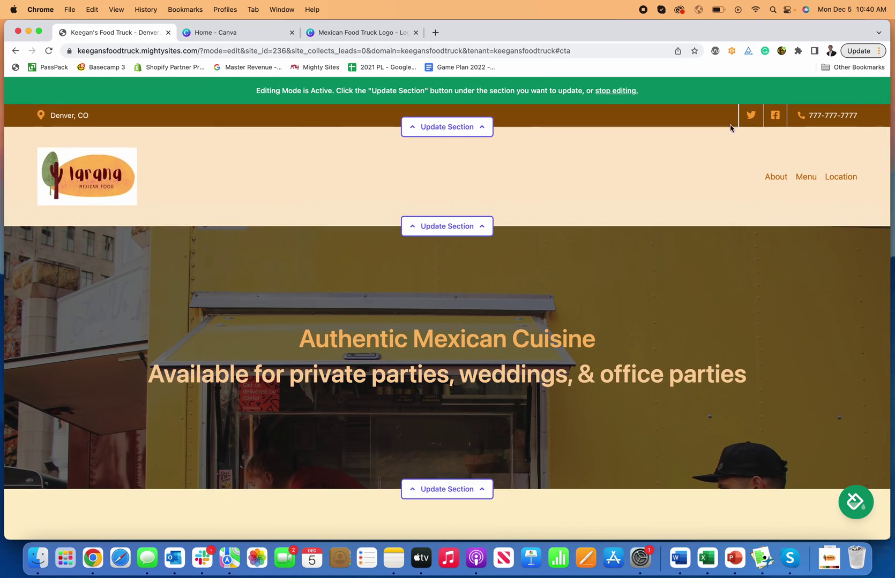
# Leave editing mode, view the custom domain connection page, and return to the site dashboard
pyautogui.click(615, 92)
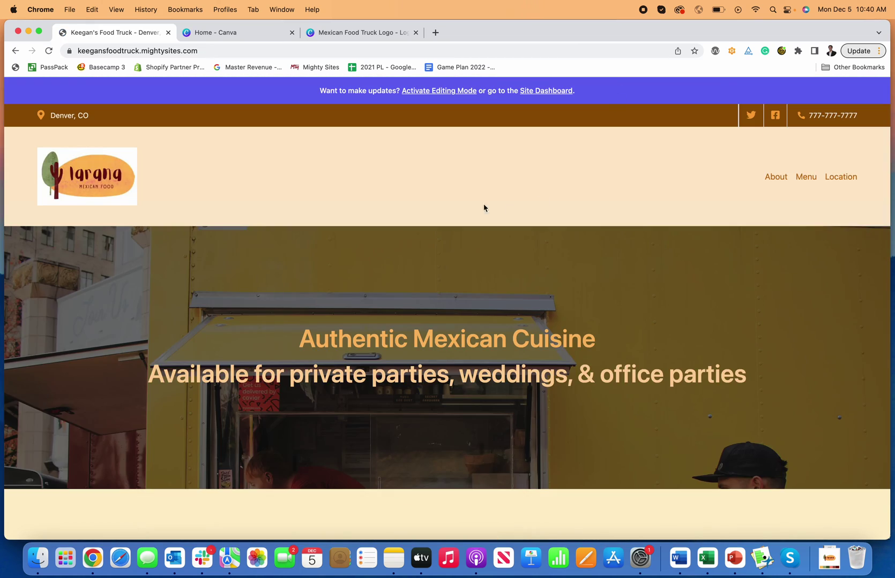
pyautogui.click(546, 91)
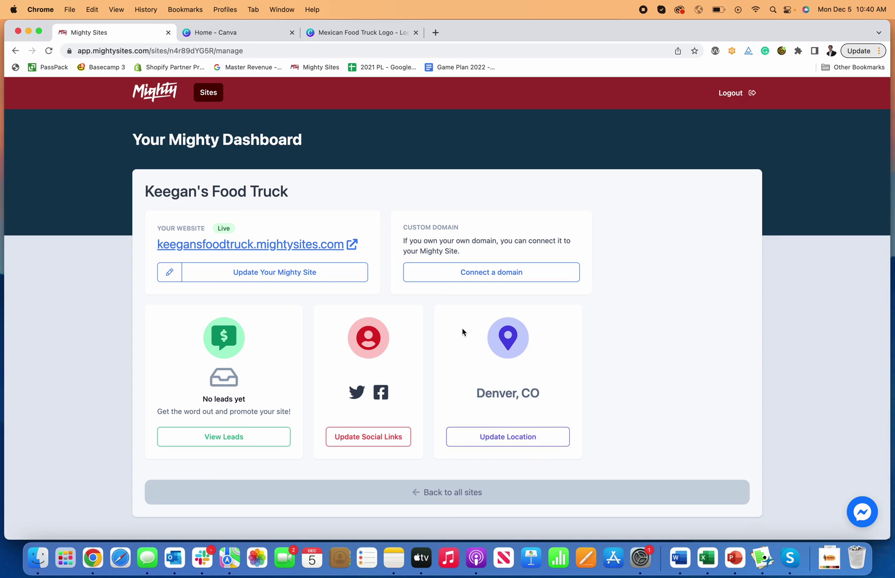
pyautogui.click(477, 280)
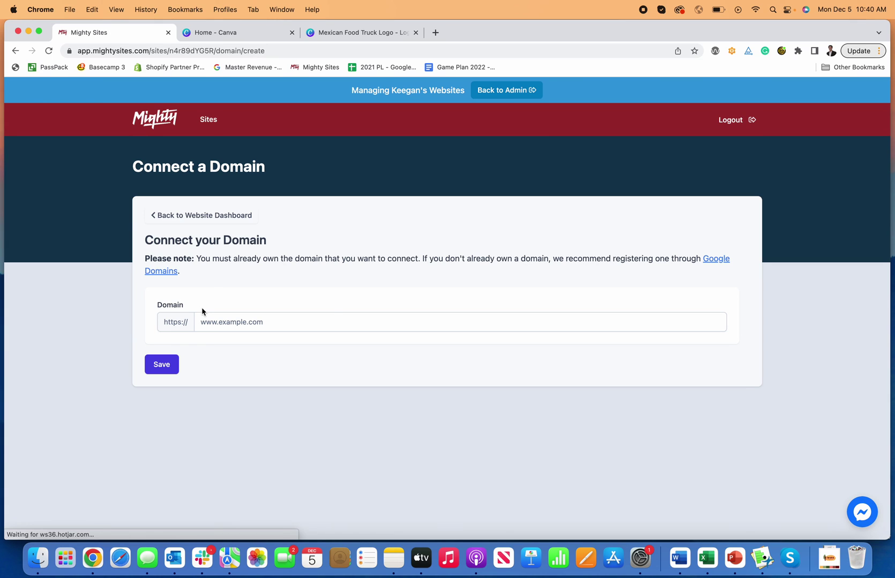
pyautogui.click(236, 215)
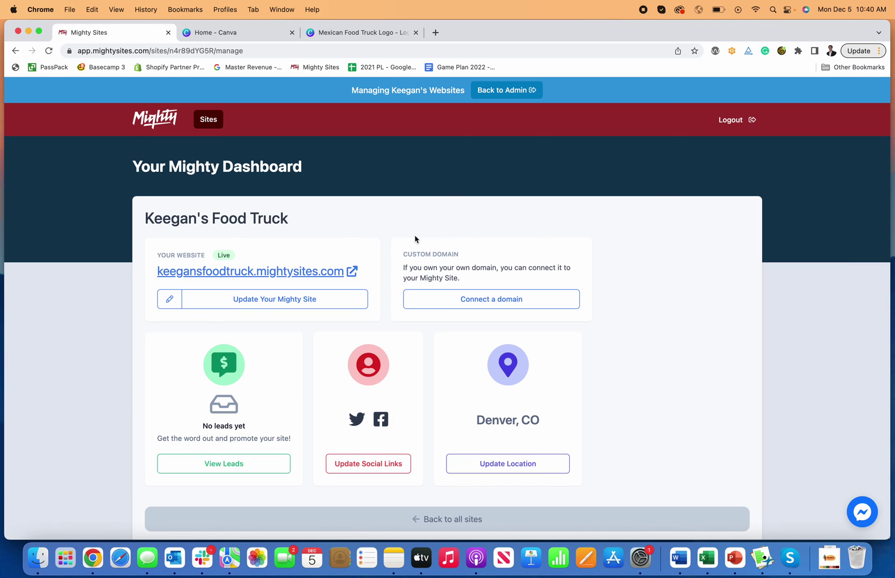
# Reopen the food truck site in the editor and scroll past the Larana header and Authentic Mexican Cuisine hero
pyautogui.click(360, 298)
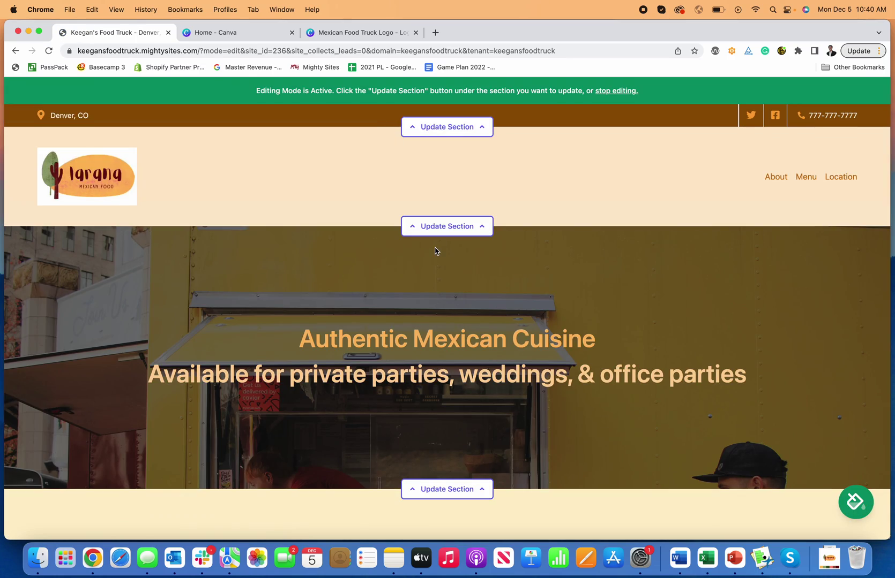
pyautogui.scroll(-10, 436, 250)
pyautogui.scroll(-10, 436, 251)
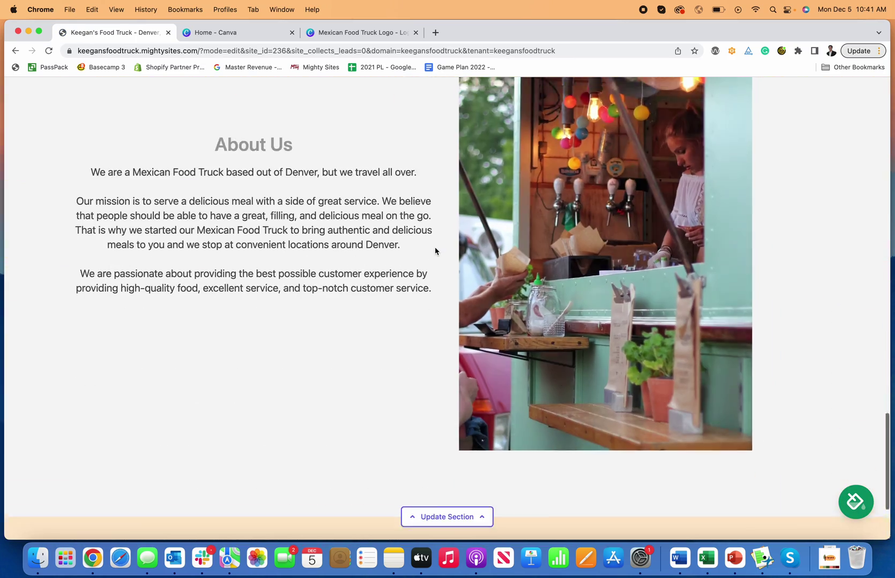
pyautogui.scroll(15, 435, 250)
pyautogui.scroll(15, 435, 251)
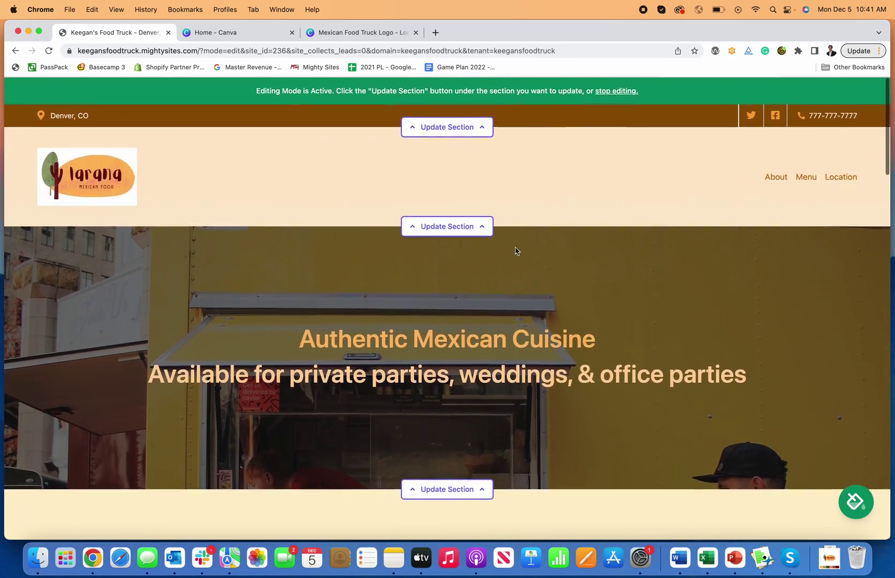
pyautogui.scroll(-10, 510, 250)
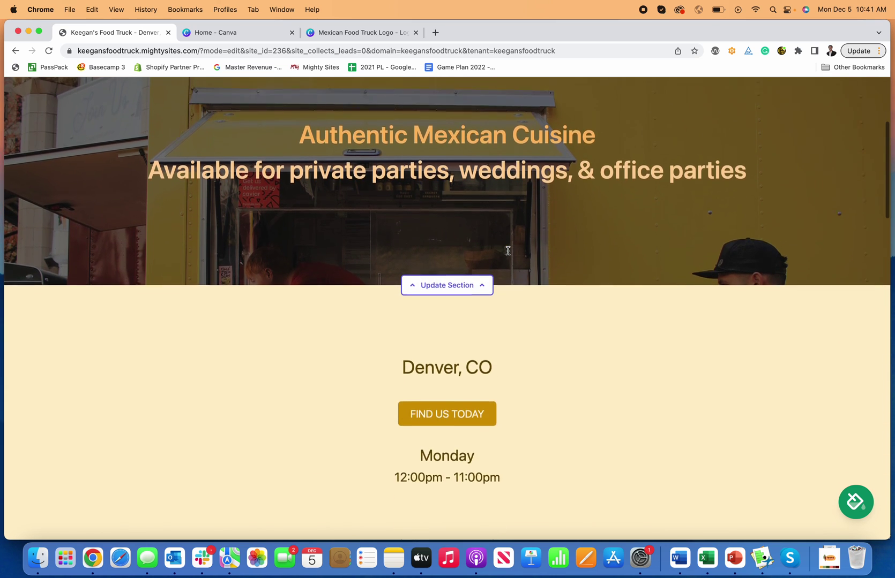
pyautogui.scroll(15, 509, 253)
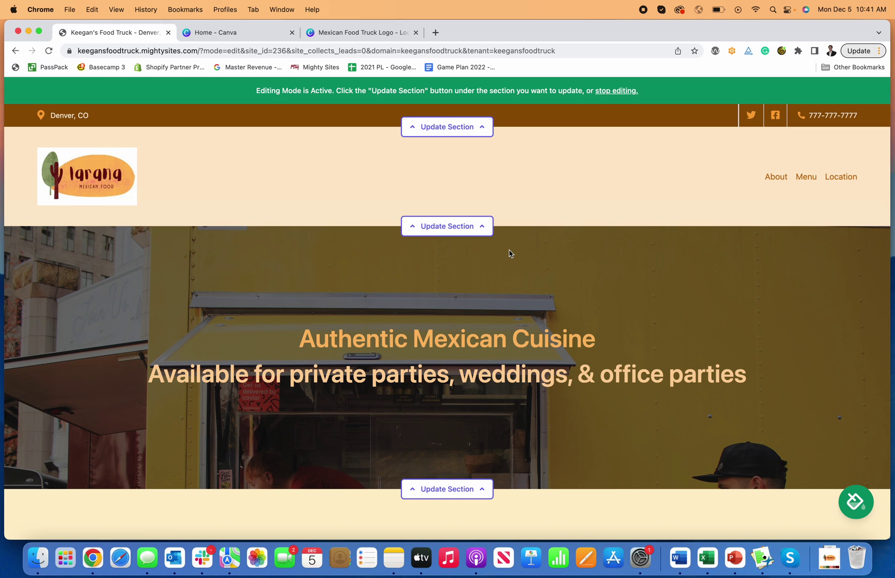
pyautogui.scroll(-2, 509, 256)
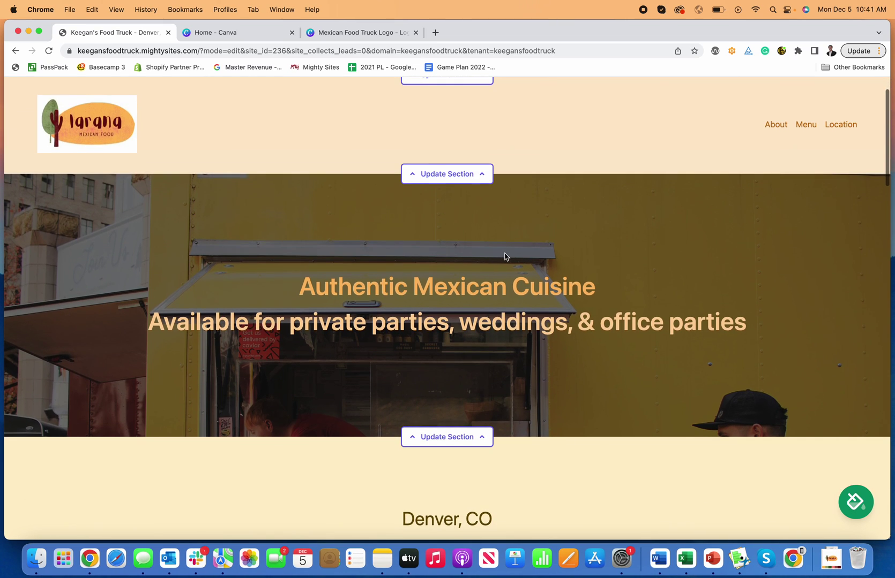
pyautogui.scroll(-20, 504, 257)
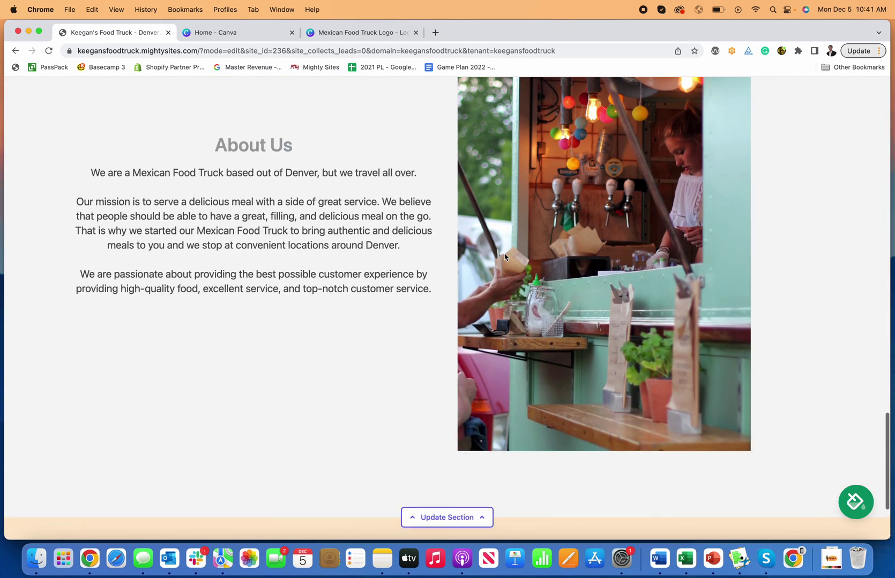
pyautogui.scroll(20, 504, 257)
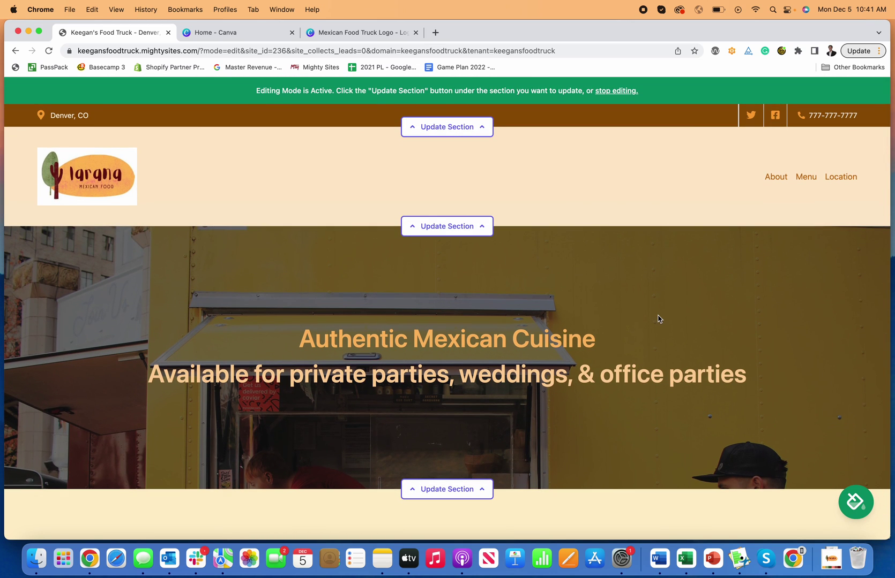